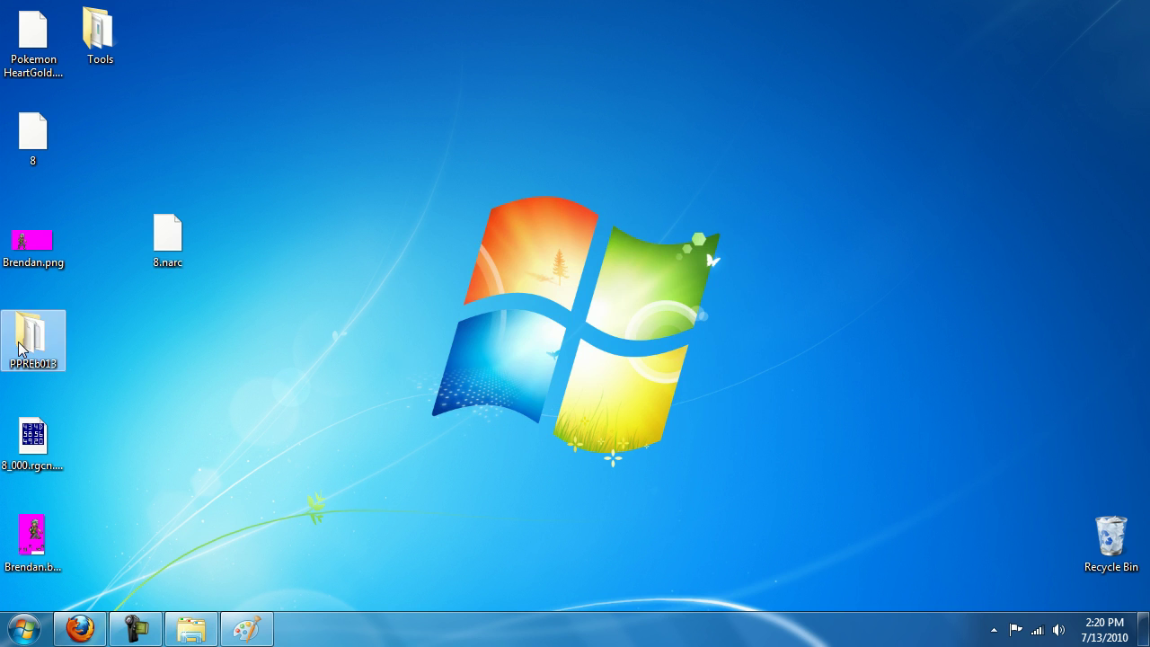
Open the PPREb013 folder and navigate to tmp_battle\root\a\0\5.
double_click(19, 347)
left_click_drag(553, 89, 455, 89)
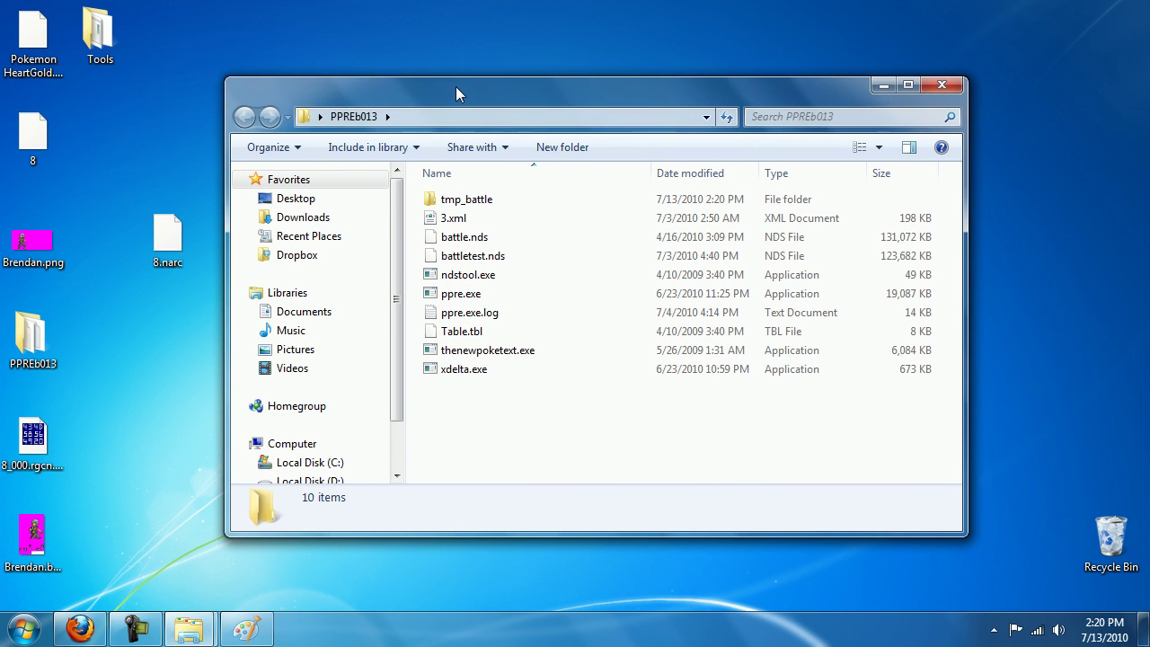
left_click(461, 203)
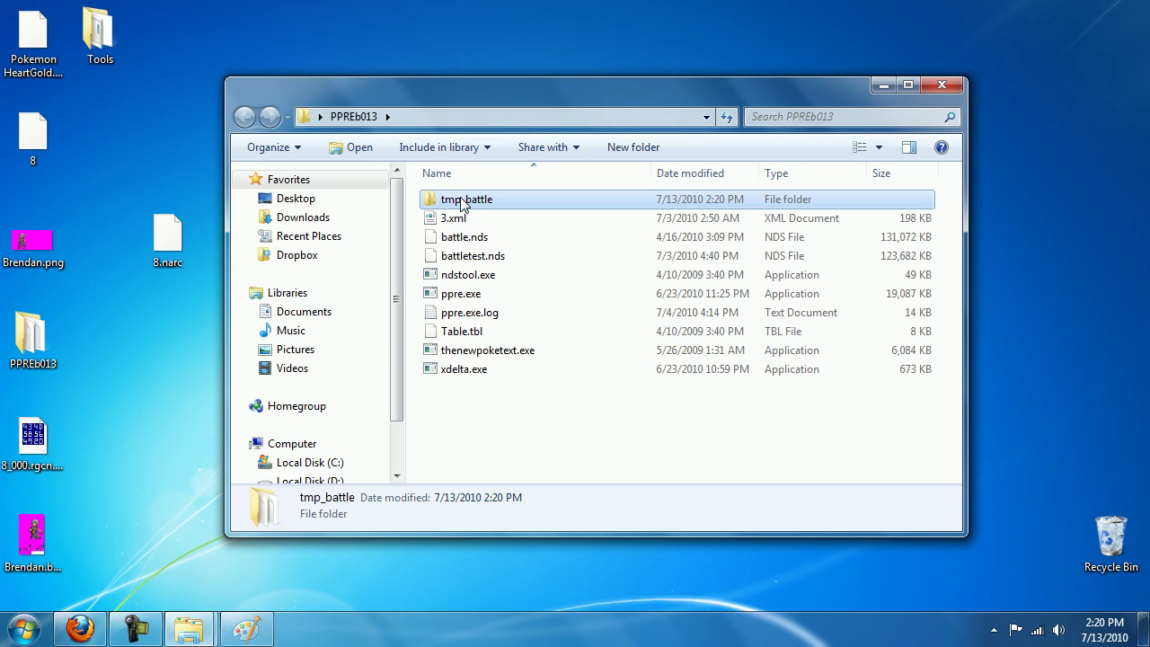
left_click(463, 216)
double_click(461, 201)
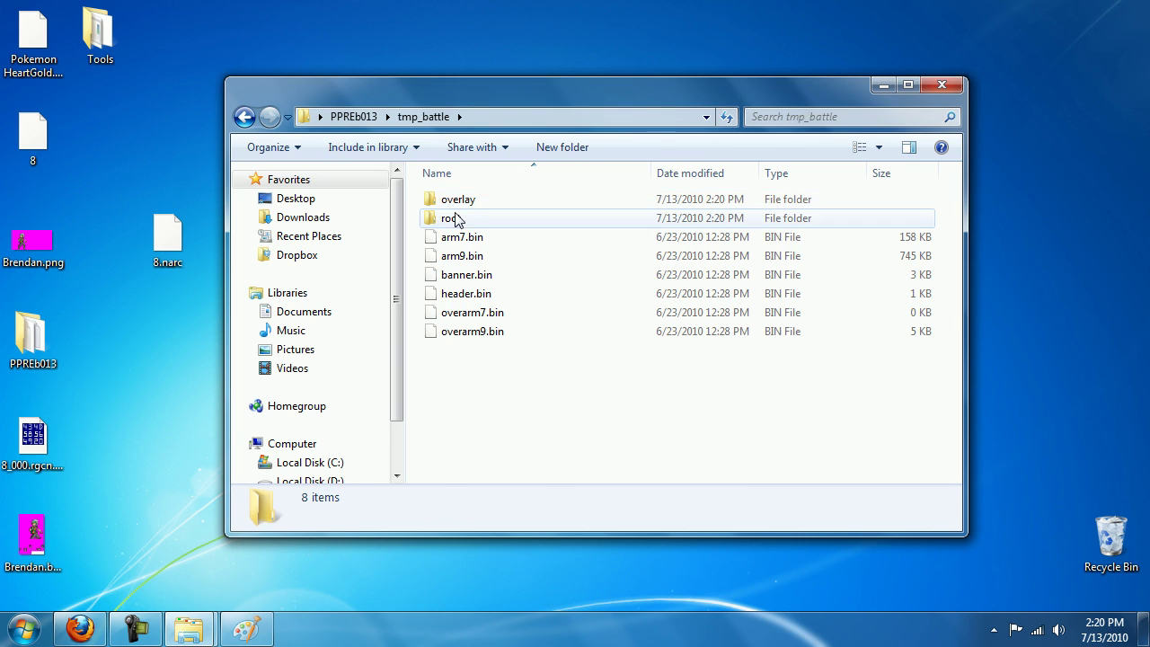
double_click(461, 219)
double_click(441, 202)
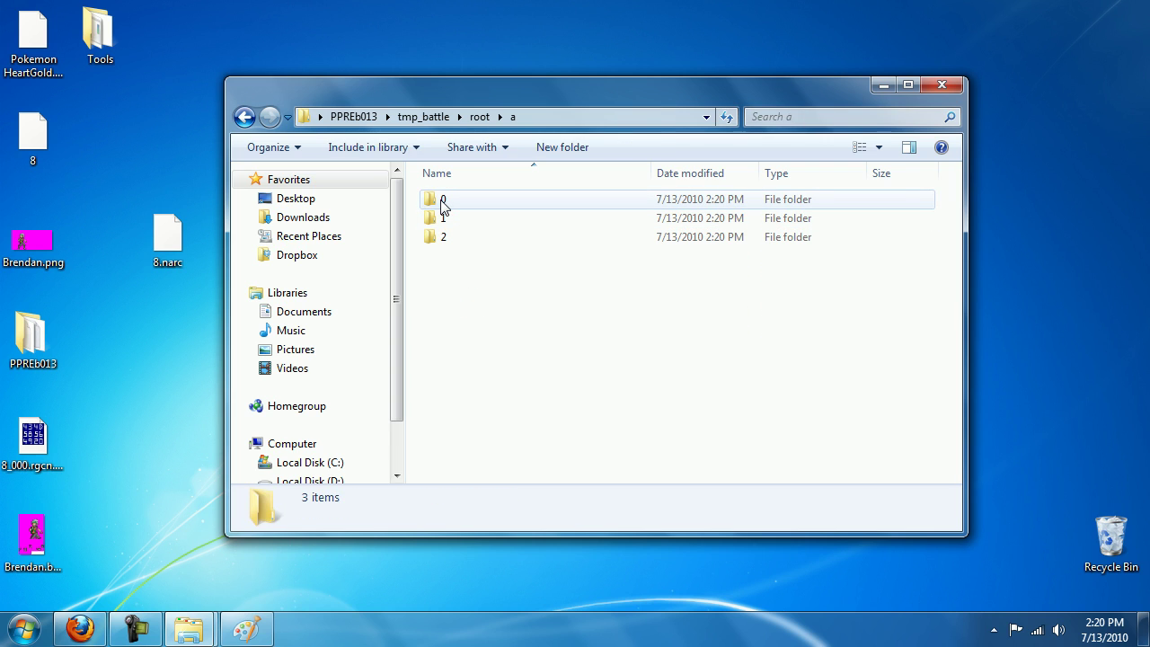
left_click(441, 202)
double_click(441, 202)
double_click(441, 295)
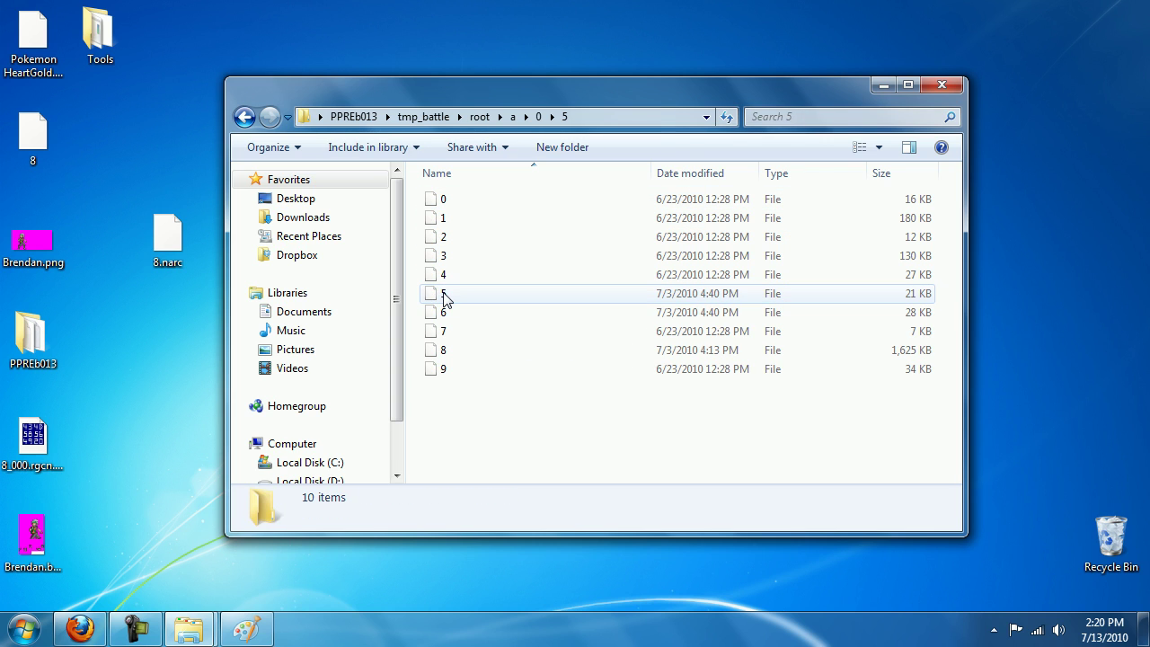
Delete file 8 from the folder and move 8.narc from the desktop into it.
left_click(434, 350)
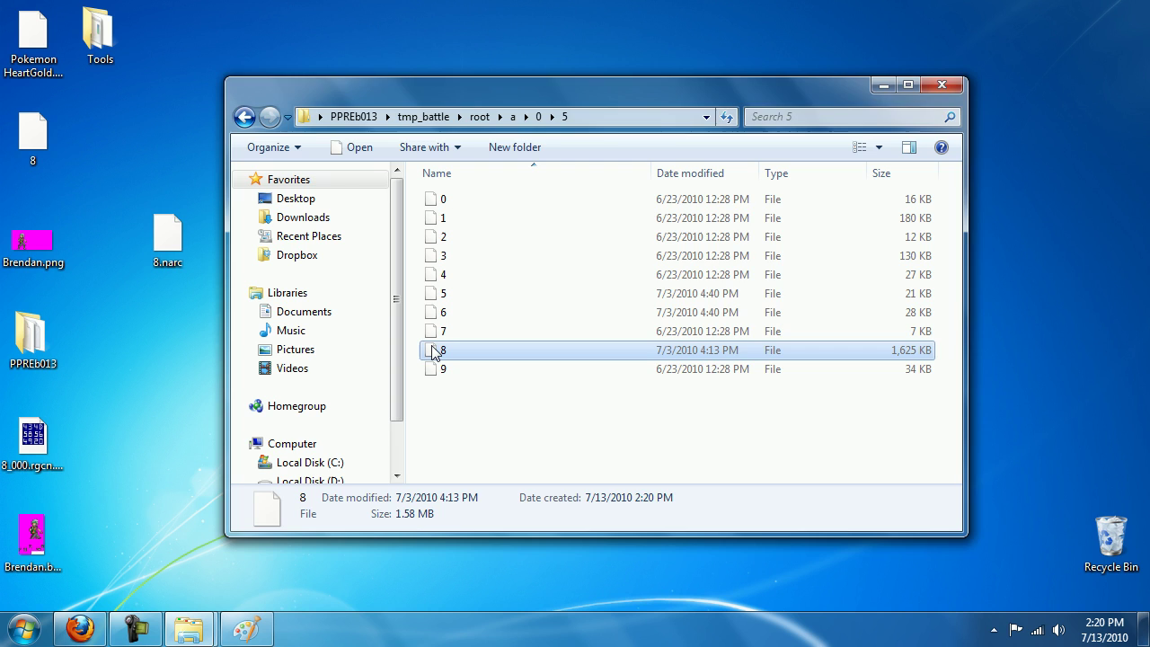
key("Delete")
key("Return")
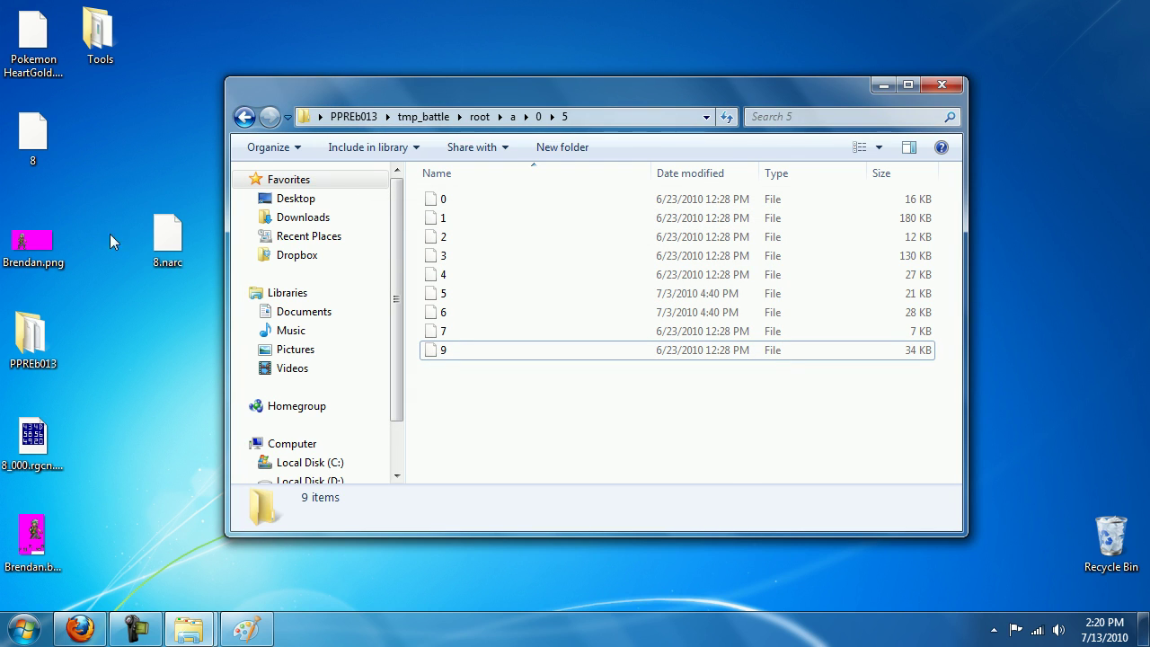
left_click_drag(167, 236, 490, 391)
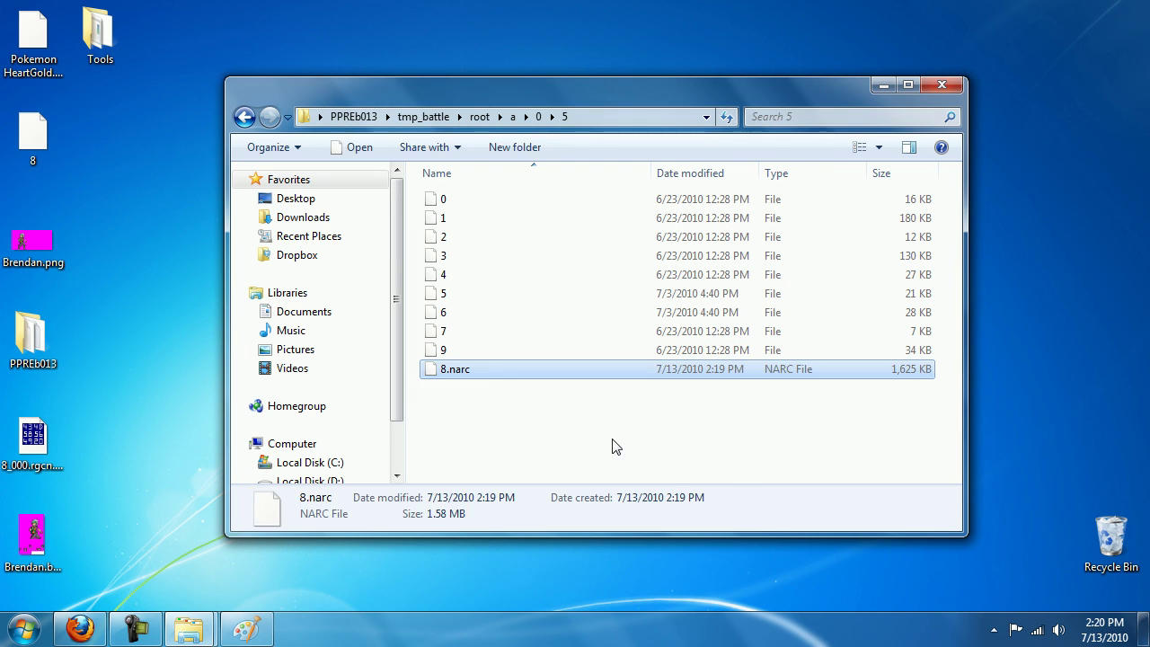
Rename 8.narc to 8, removing its extension, and accept the extension change.
right_click(449, 376)
left_click(489, 330)
left_click(472, 386)
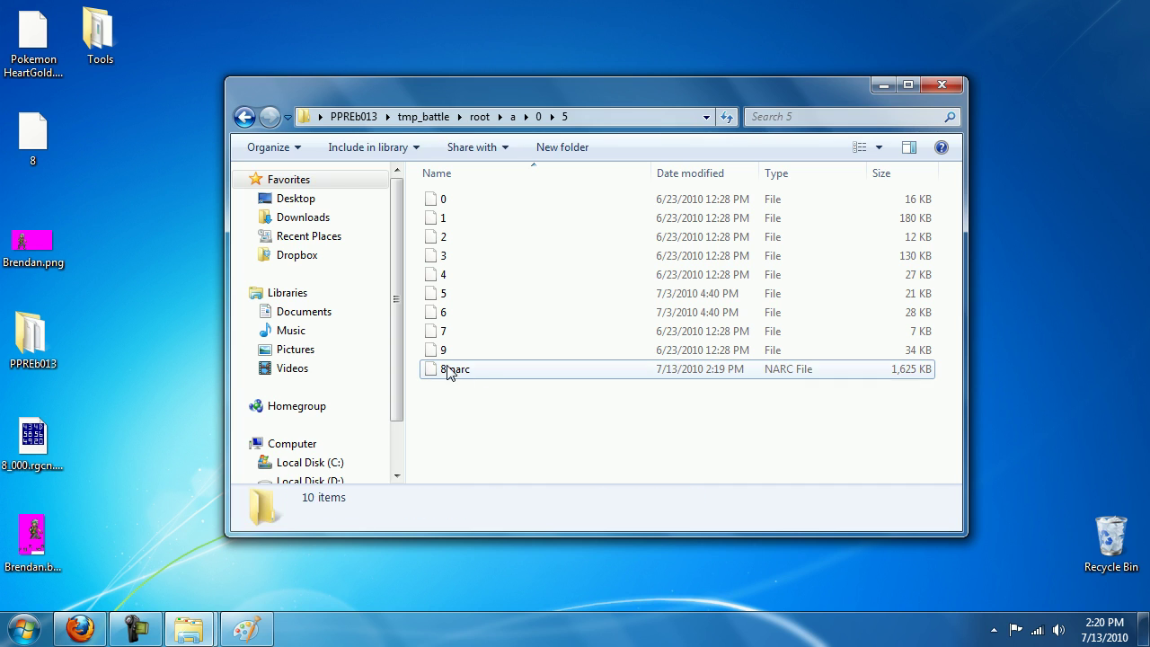
right_click(449, 373)
left_click(489, 324)
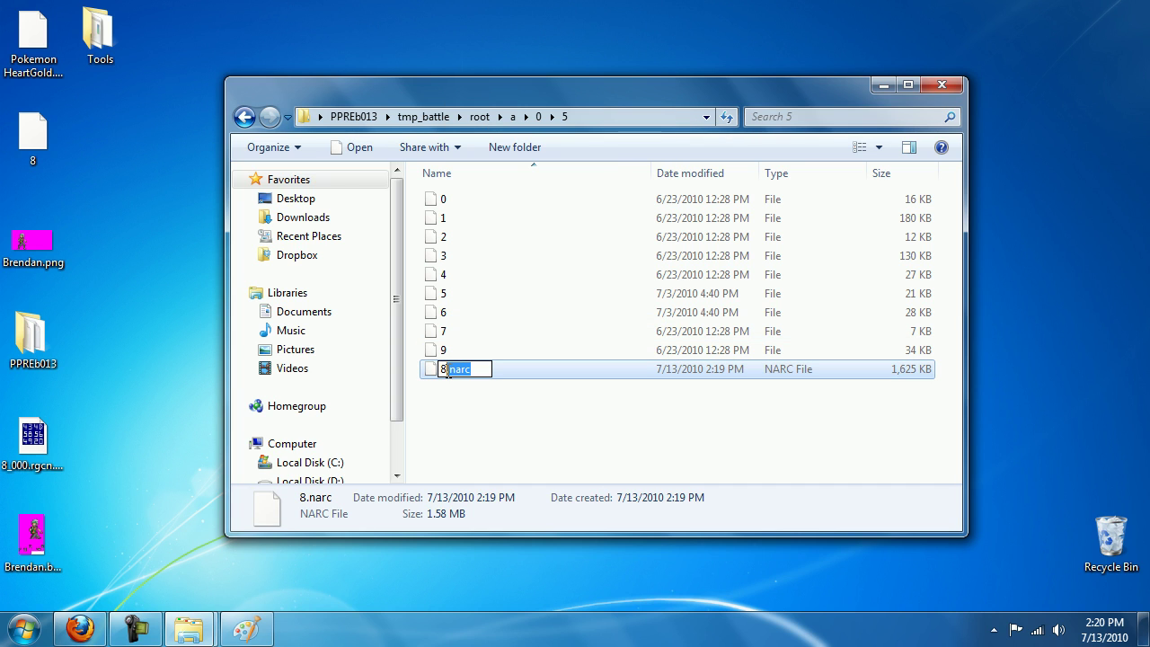
key("Return")
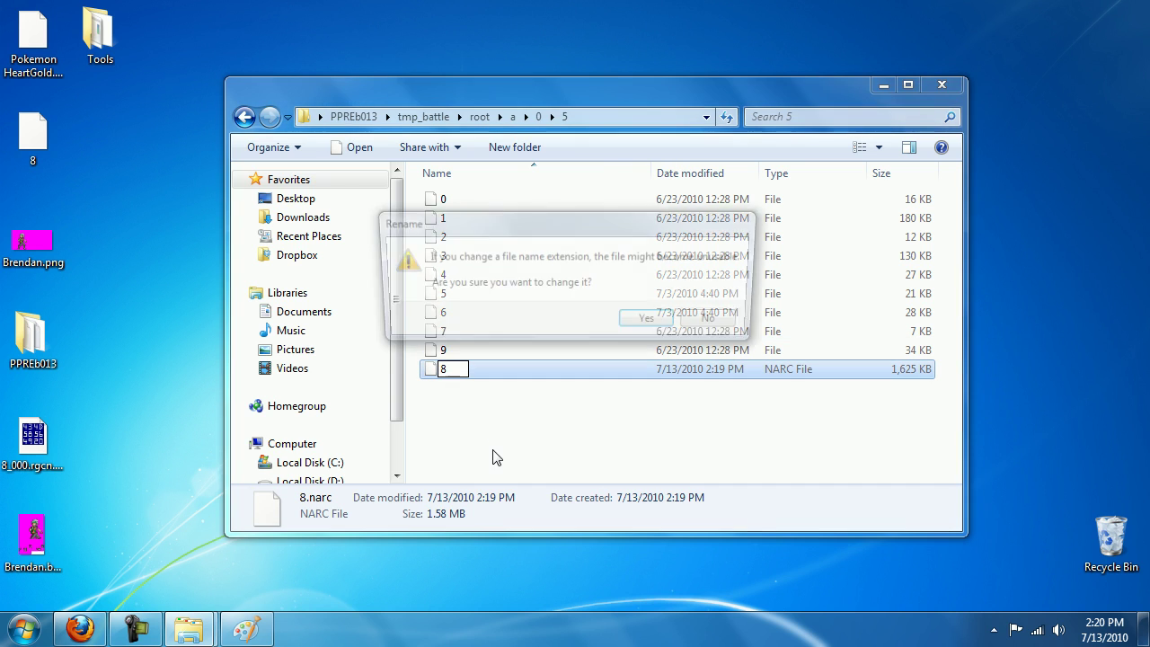
left_click(657, 320)
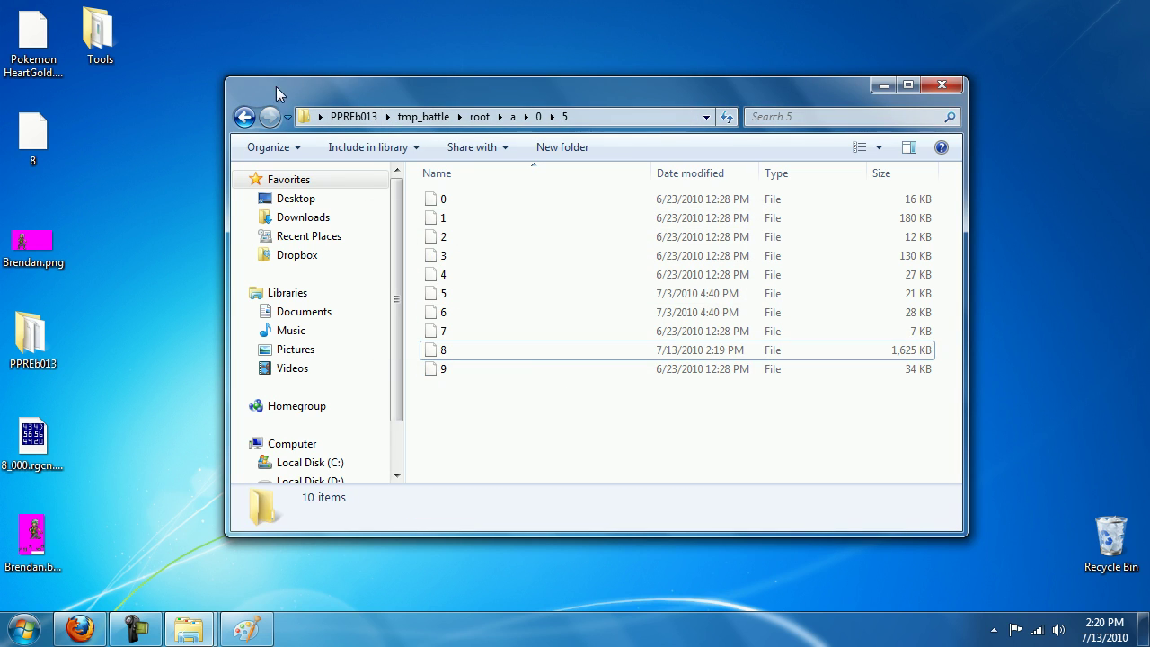
Go back up through the folders to PPREb013.
left_click(241, 119)
left_click(239, 120)
left_click(239, 119)
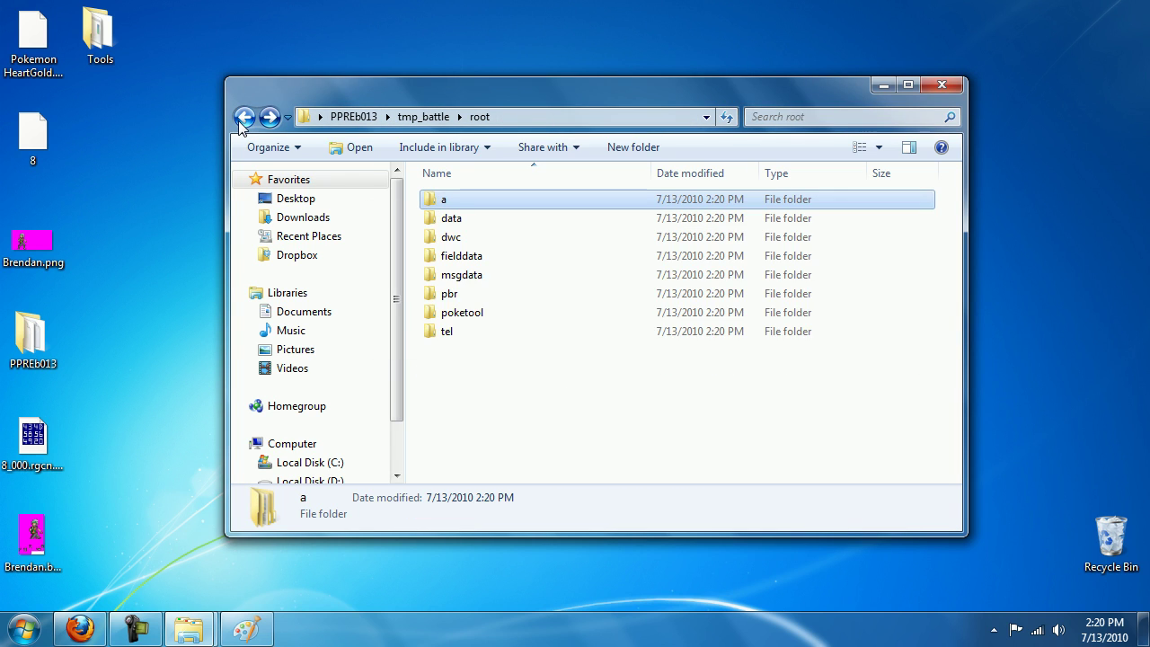
left_click(239, 118)
left_click(266, 120)
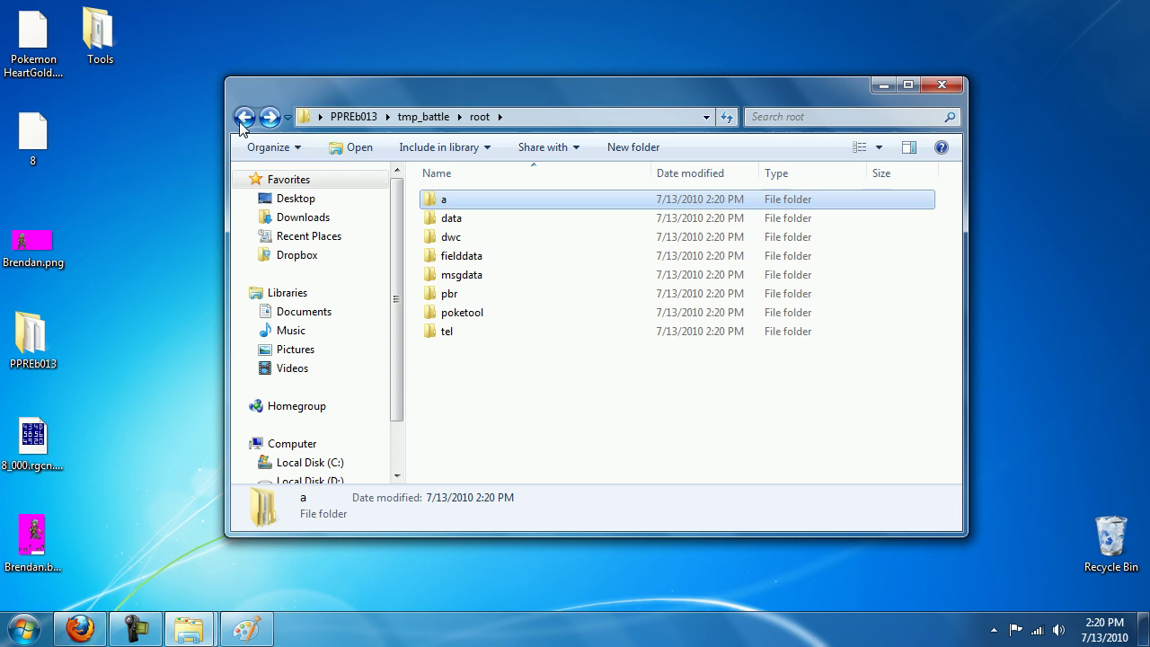
left_click(242, 119)
left_click(243, 119)
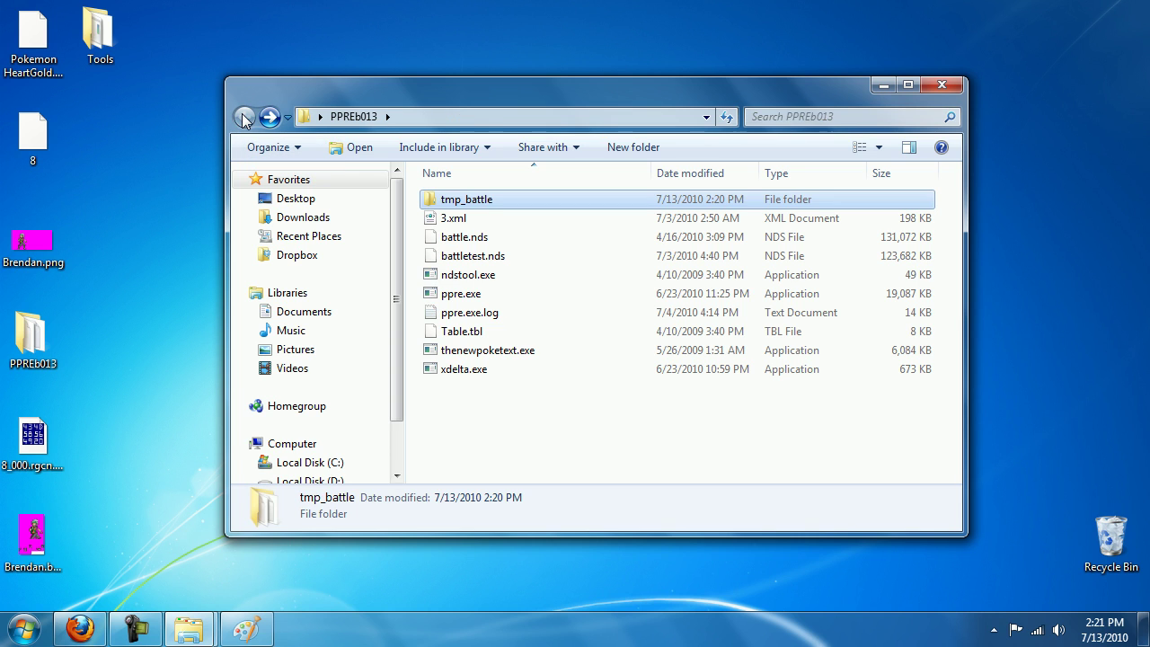
Launch ppre.exe and choose the saved battle.nds as the ROM.
left_click(500, 449)
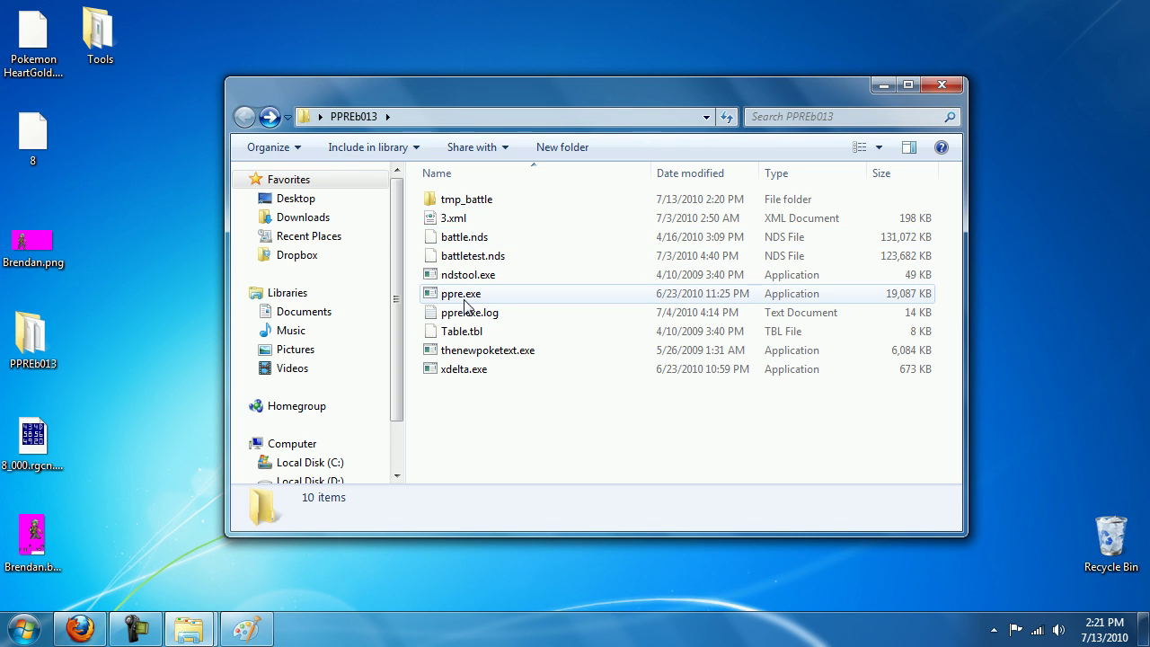
left_click(453, 301)
double_click(453, 301)
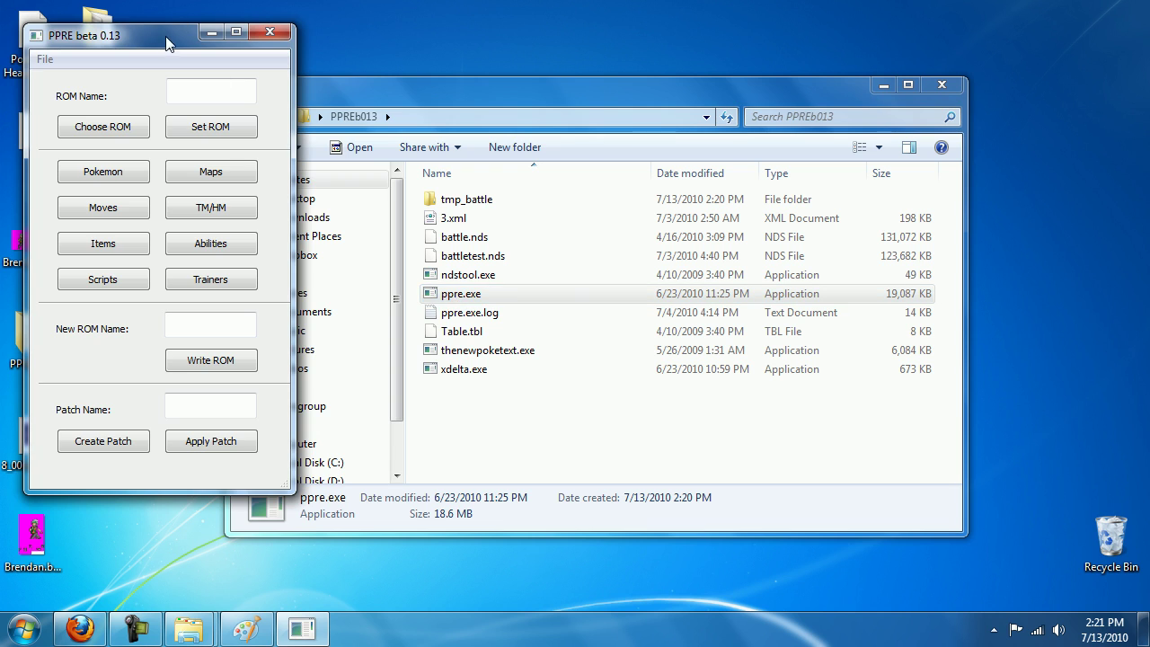
left_click_drag(150, 18, 334, 72)
left_click(274, 163)
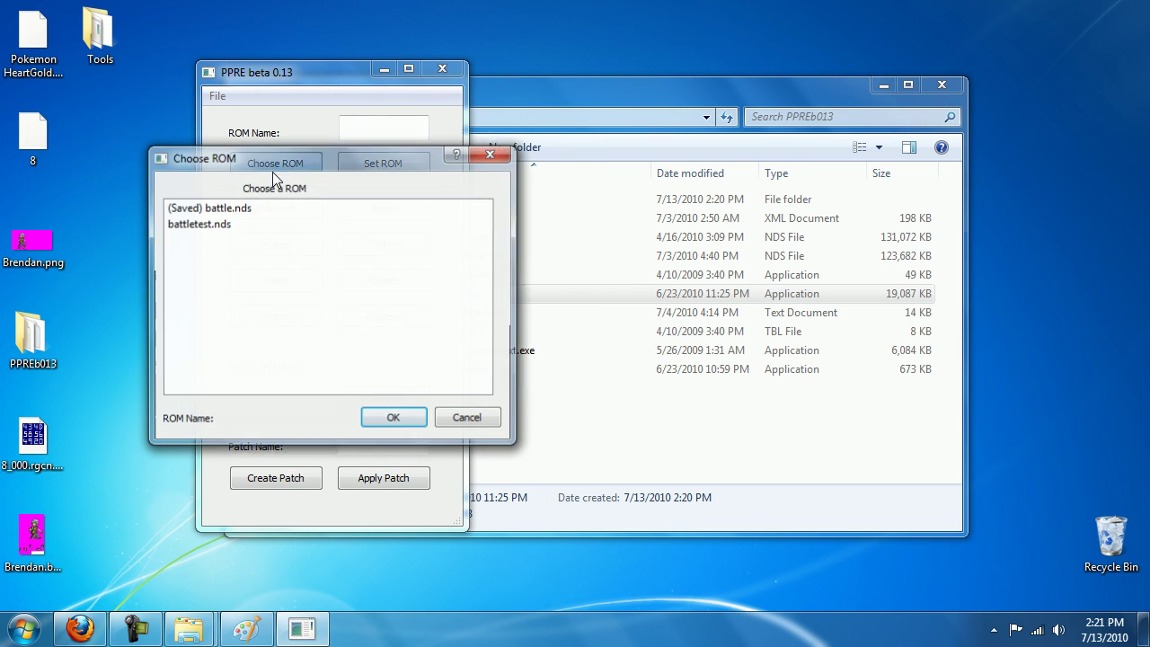
left_click(220, 208)
left_click(376, 418)
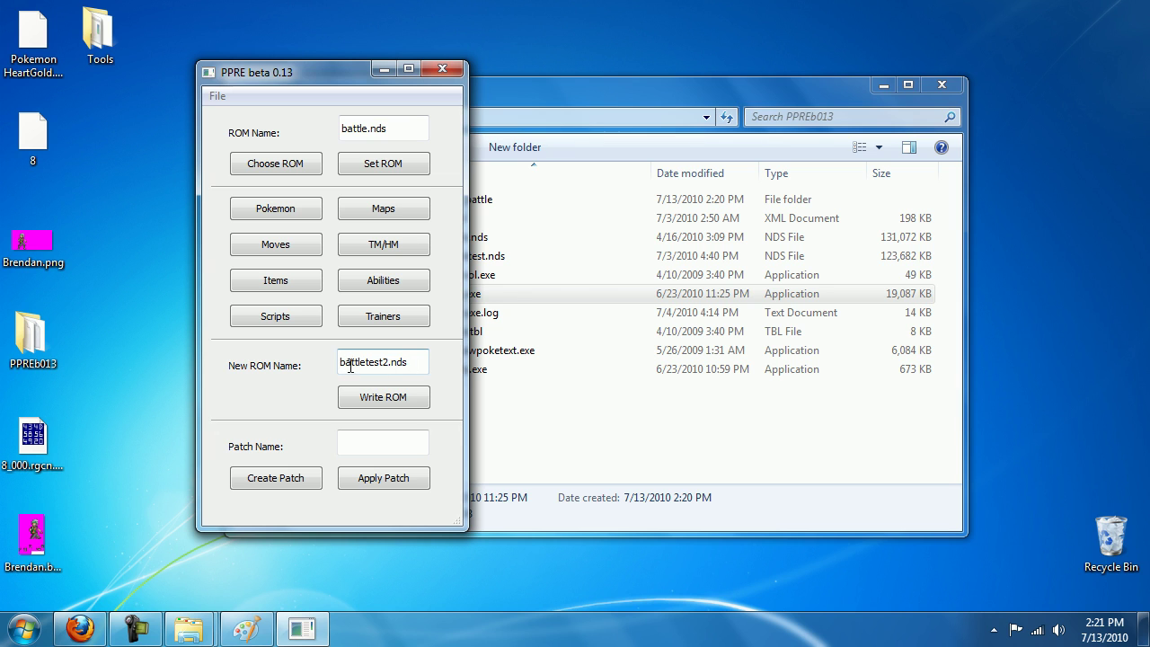
Write the ROM under the new name battletest2.nds and close PPRE.
left_click(393, 404)
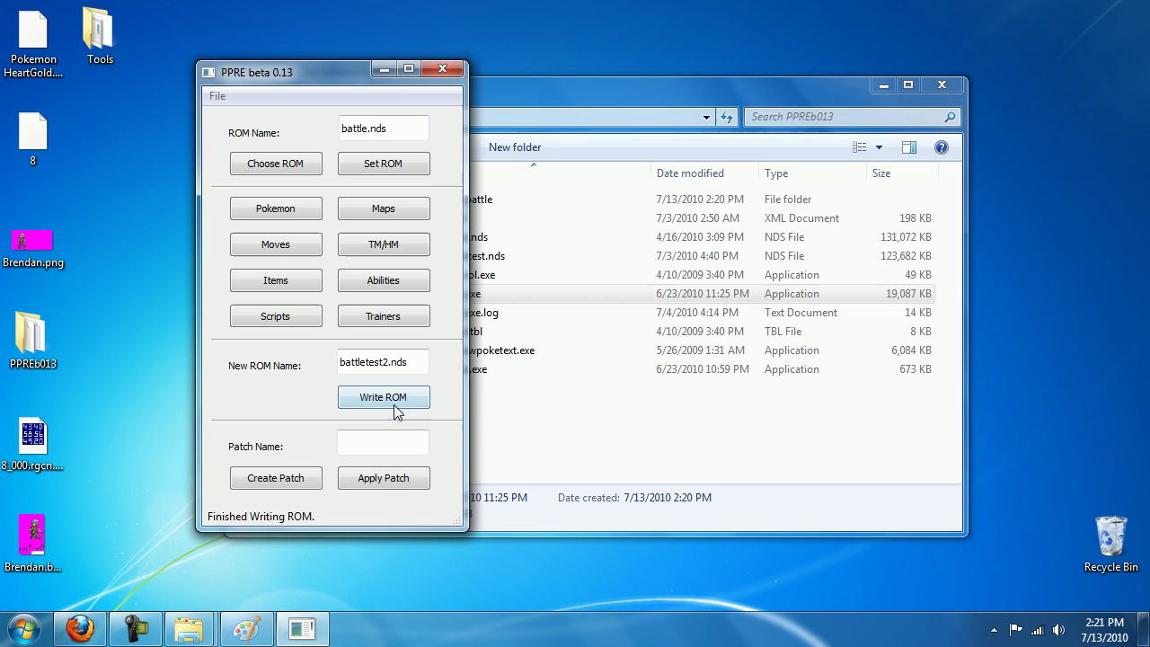
left_click(442, 69)
left_click(533, 441)
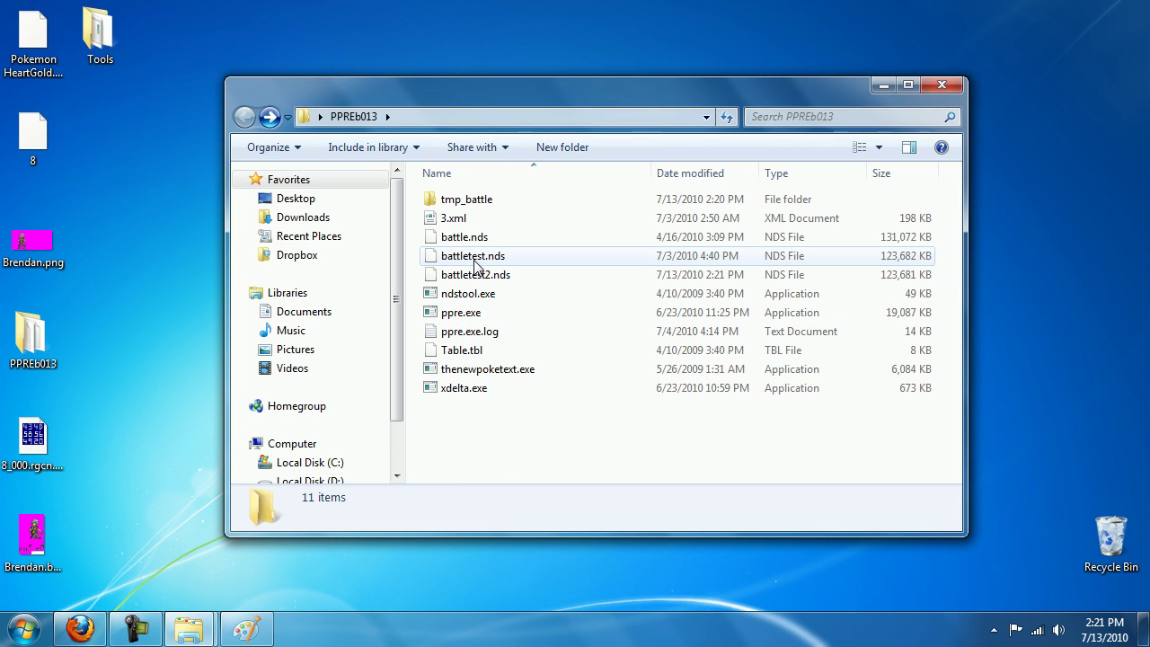
mouse_move(189, 629)
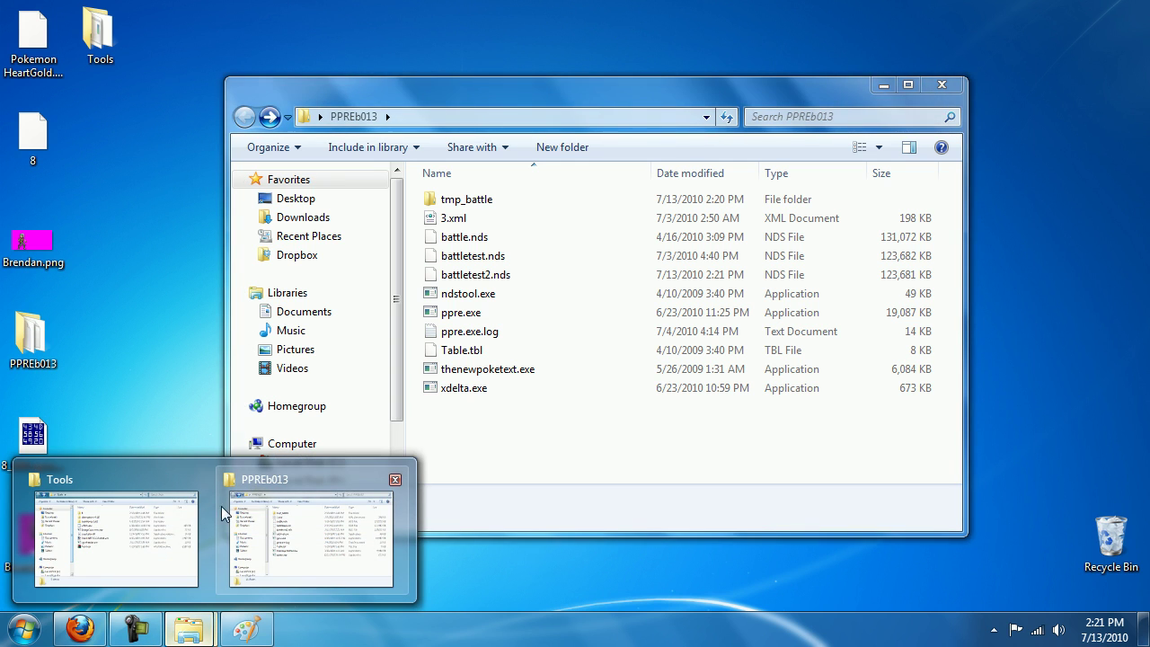
left_click(121, 515)
left_click_drag(538, 41, 574, 106)
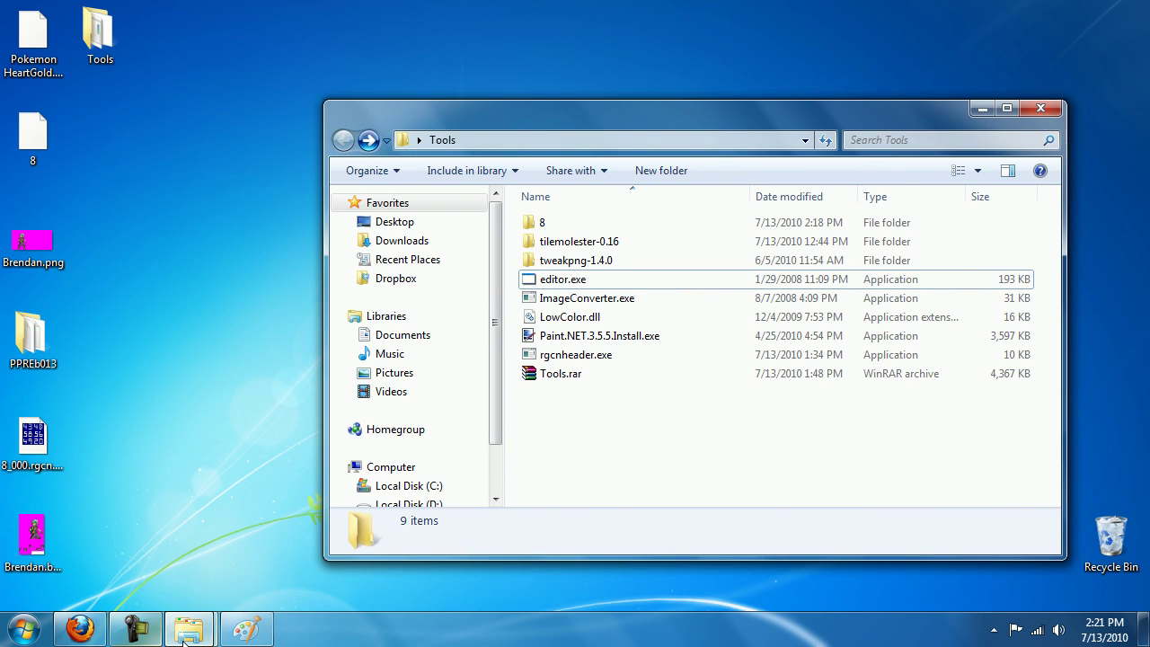
left_click(184, 639)
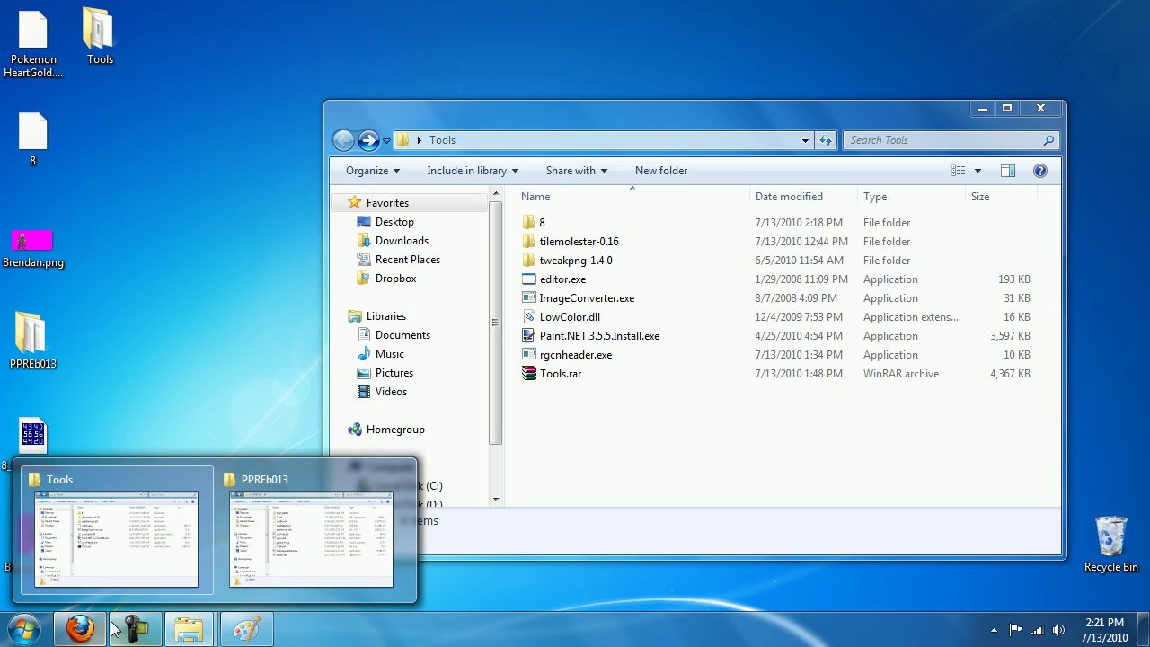
Browse the computer's D: drive to the Desktop folder of the user profile in Documents and Settings.
left_click(25, 629)
left_click(271, 391)
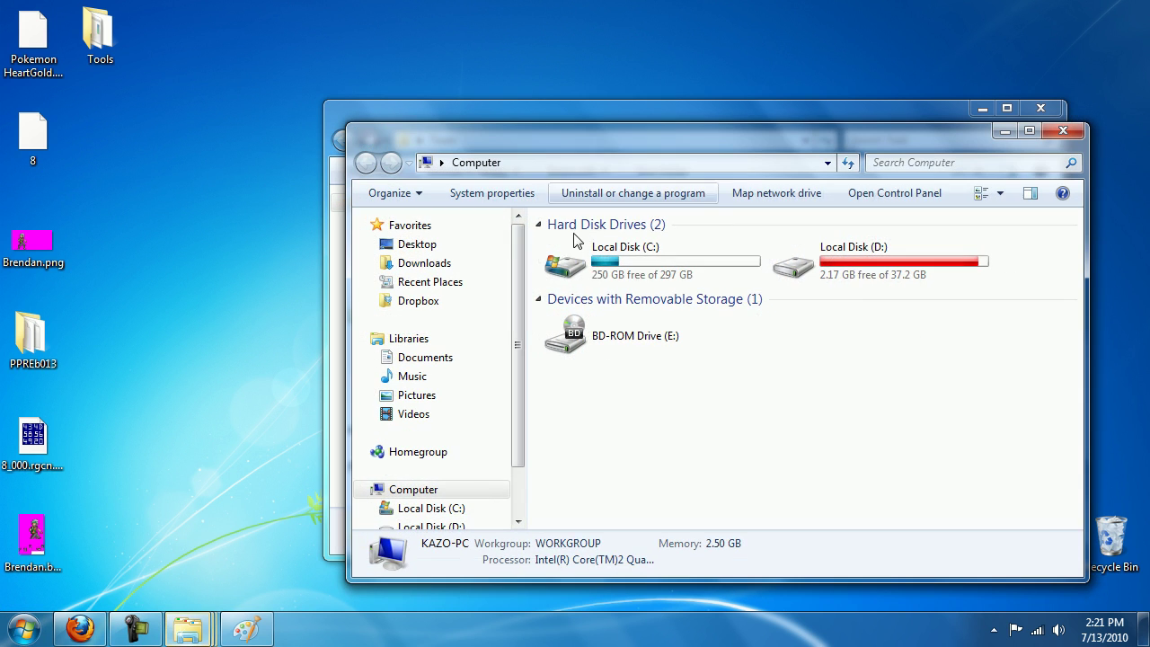
double_click(852, 274)
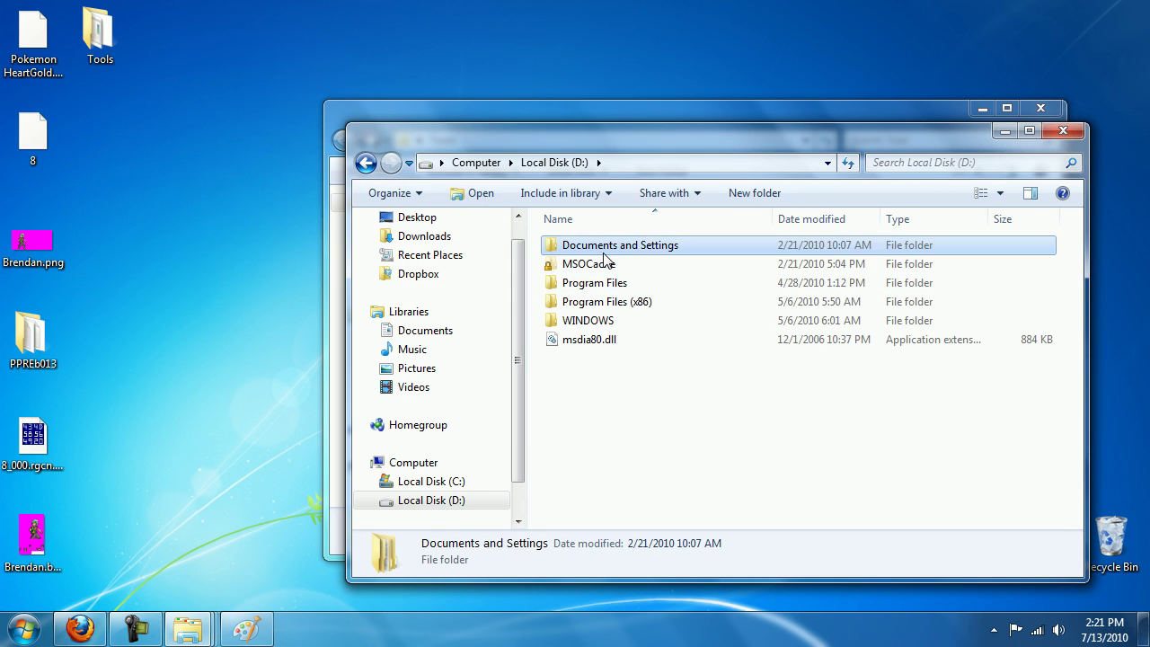
double_click(569, 247)
double_click(579, 304)
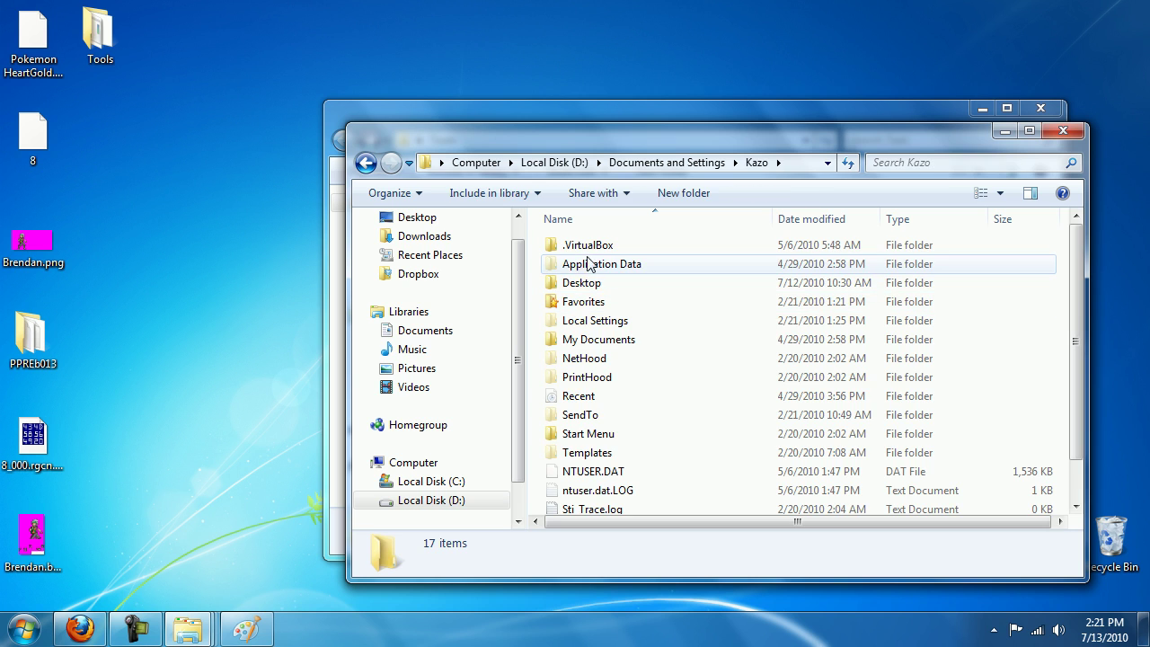
double_click(582, 283)
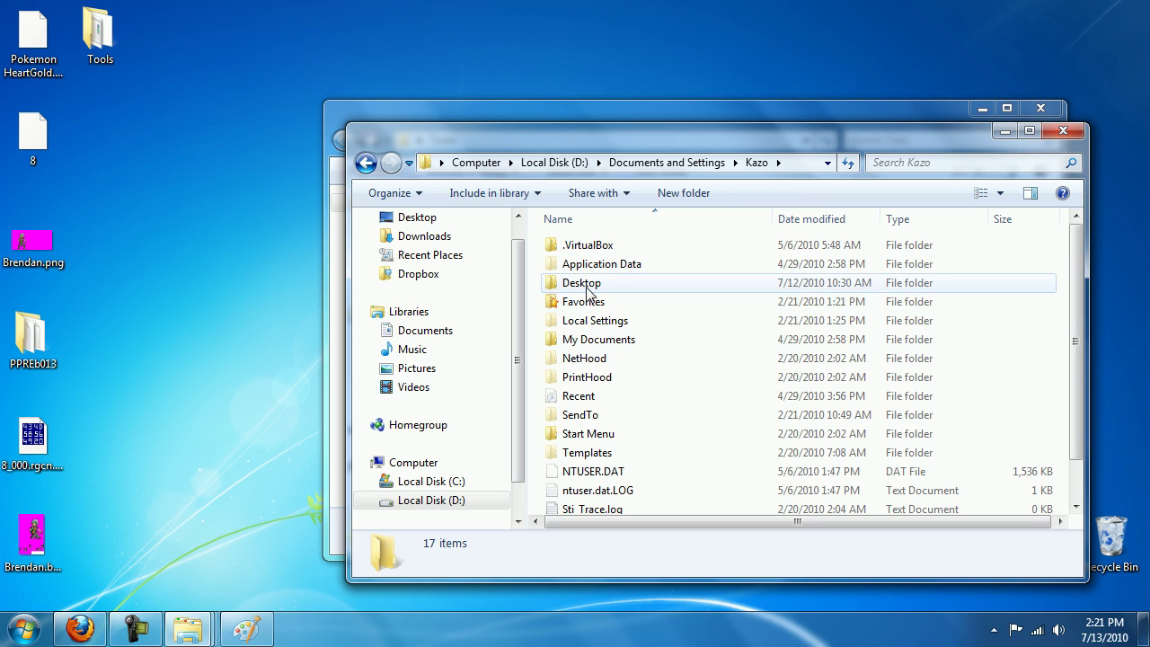
scroll(647, 346, "down", 2)
scroll(647, 345, "up", 2)
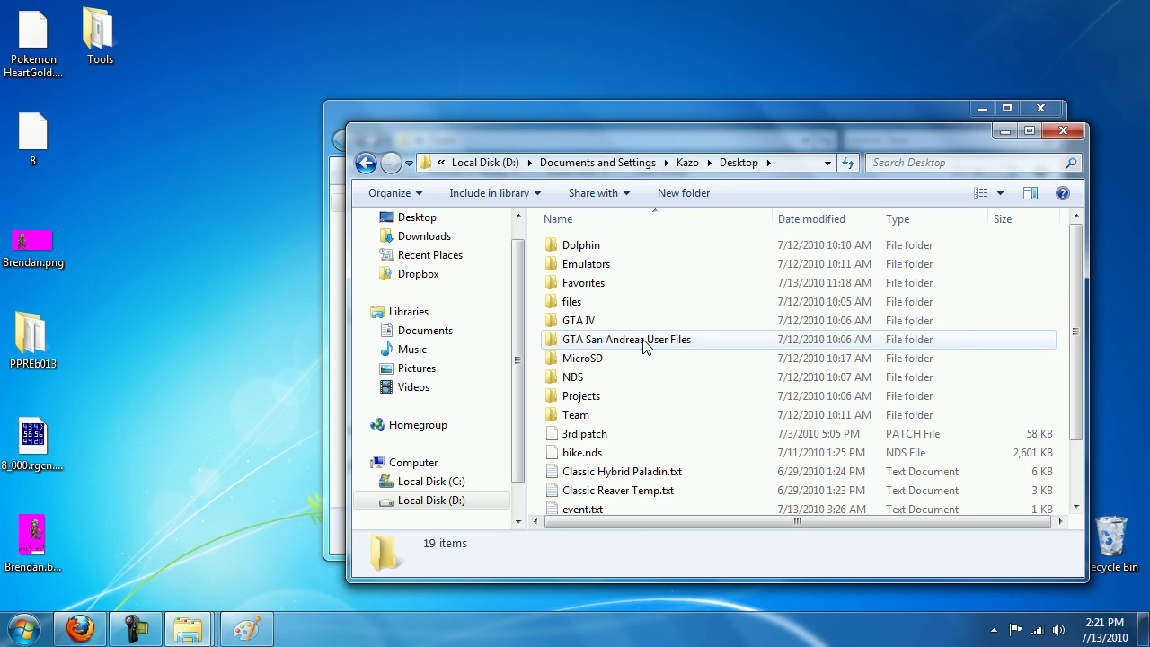
double_click(581, 301)
left_click(365, 162)
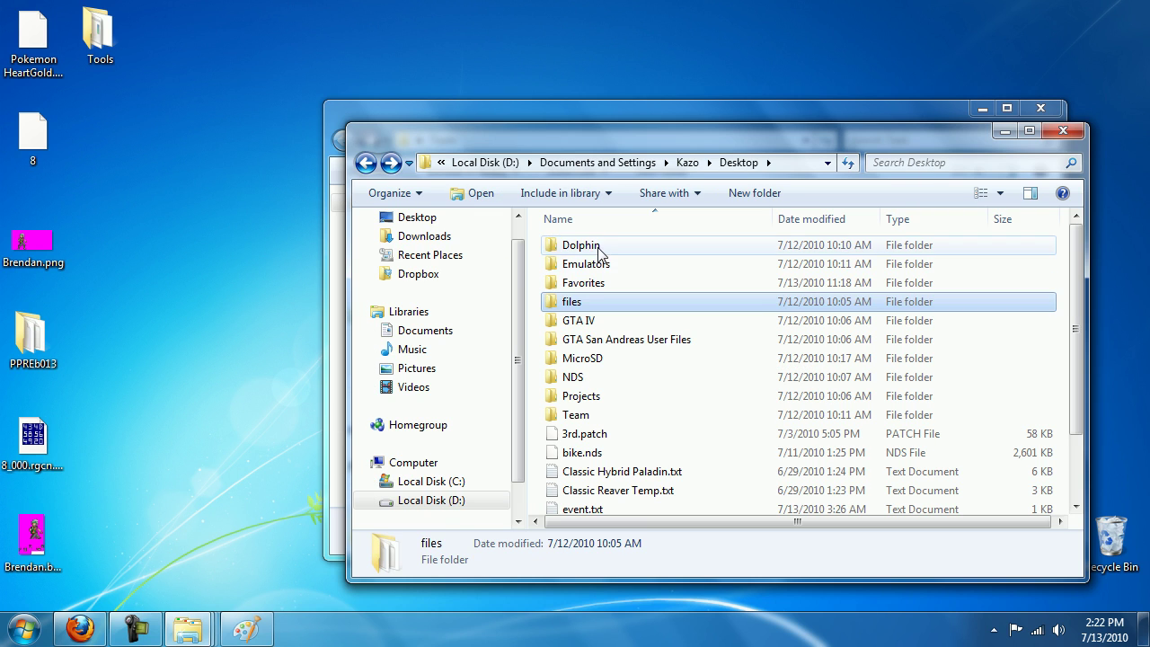
left_click(598, 248)
Navigate to Emulators\desmume_src\windows\__bins and launch the DeSmuME emulator.
double_click(598, 263)
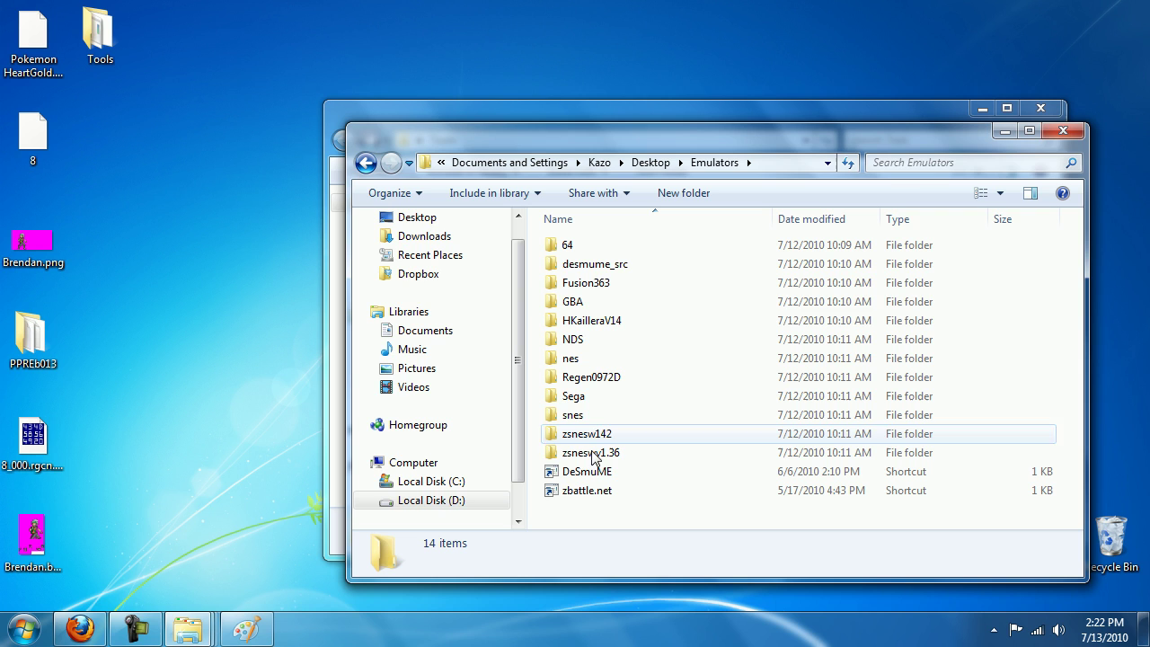
double_click(598, 266)
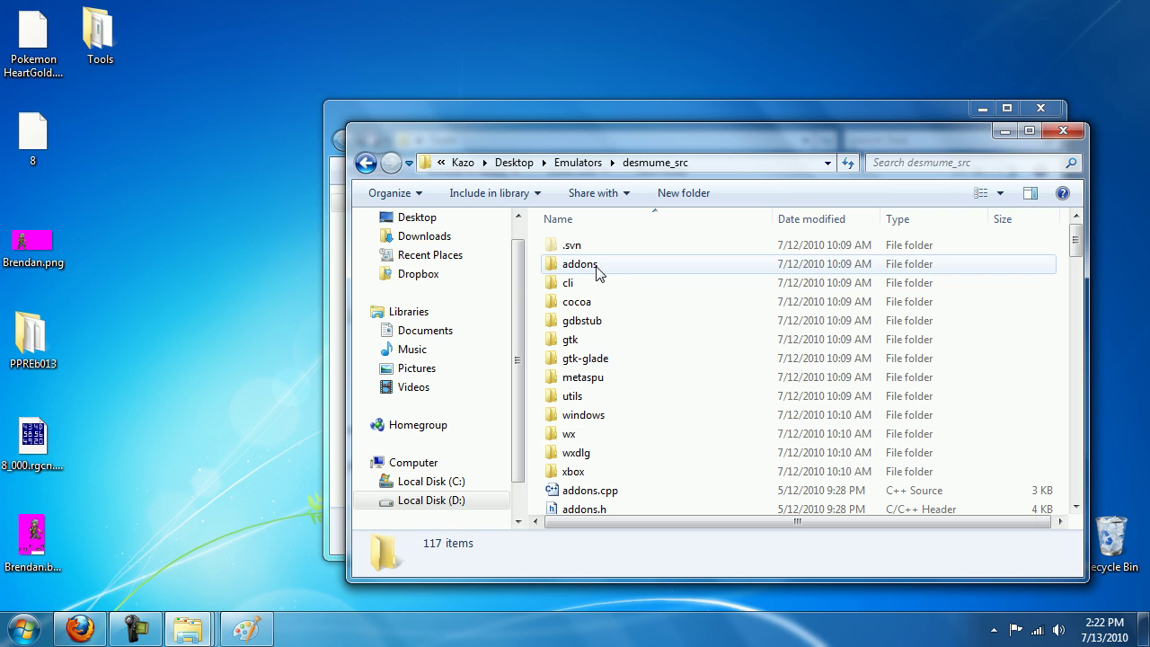
scroll(622, 377, "down", 1)
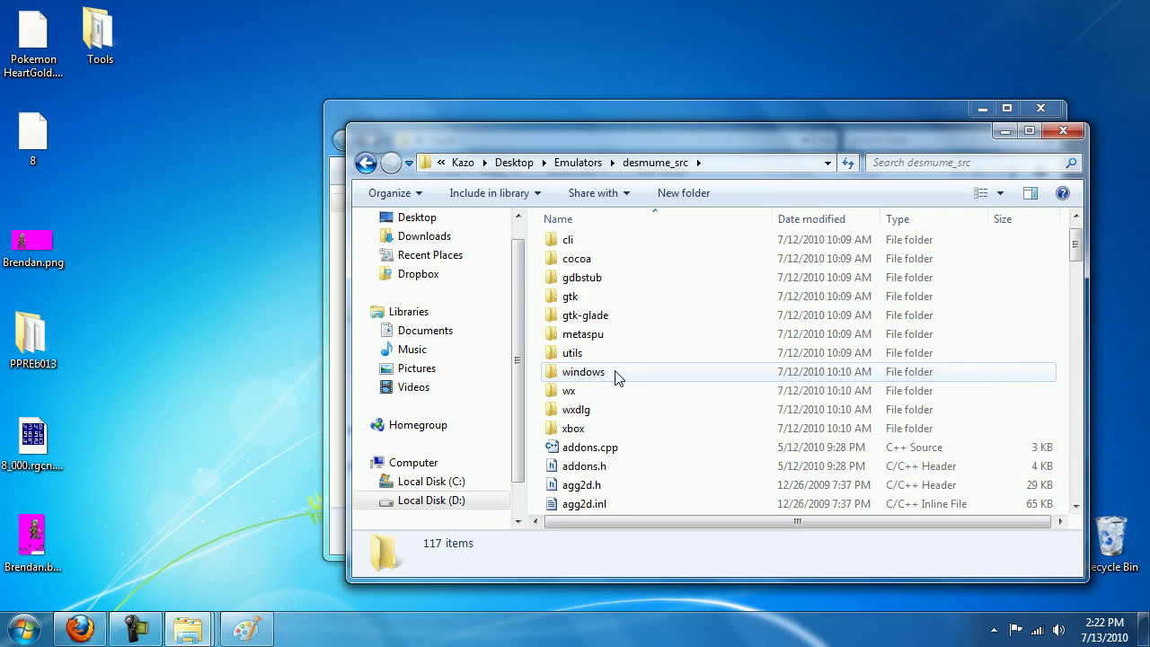
double_click(616, 377)
double_click(578, 300)
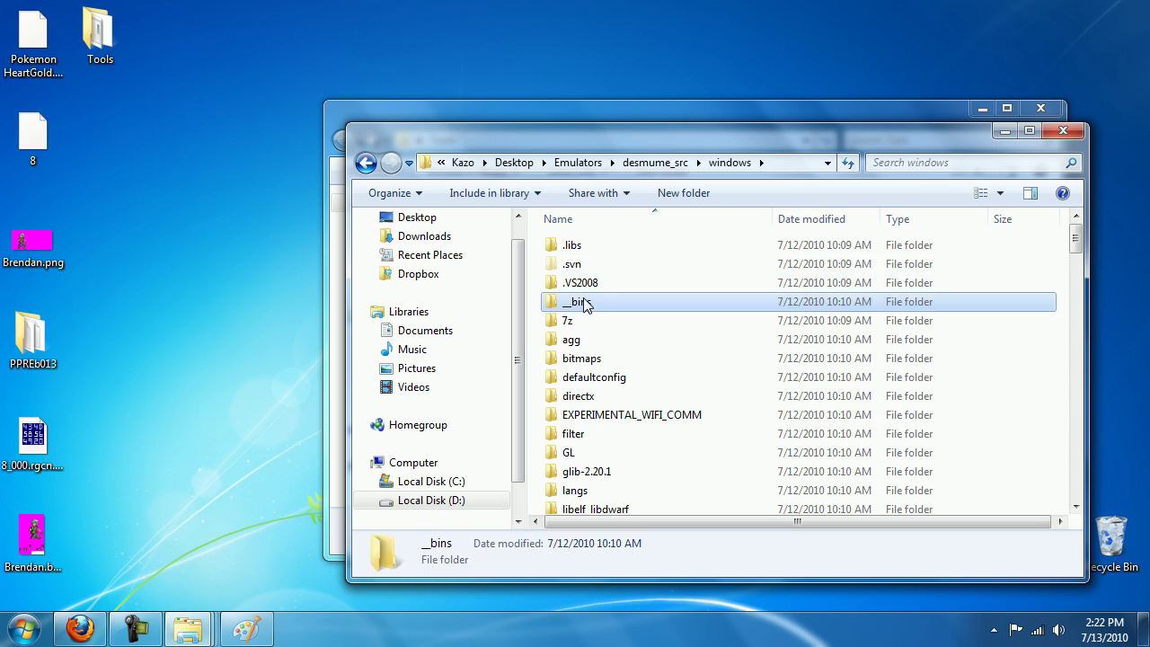
left_click(604, 398)
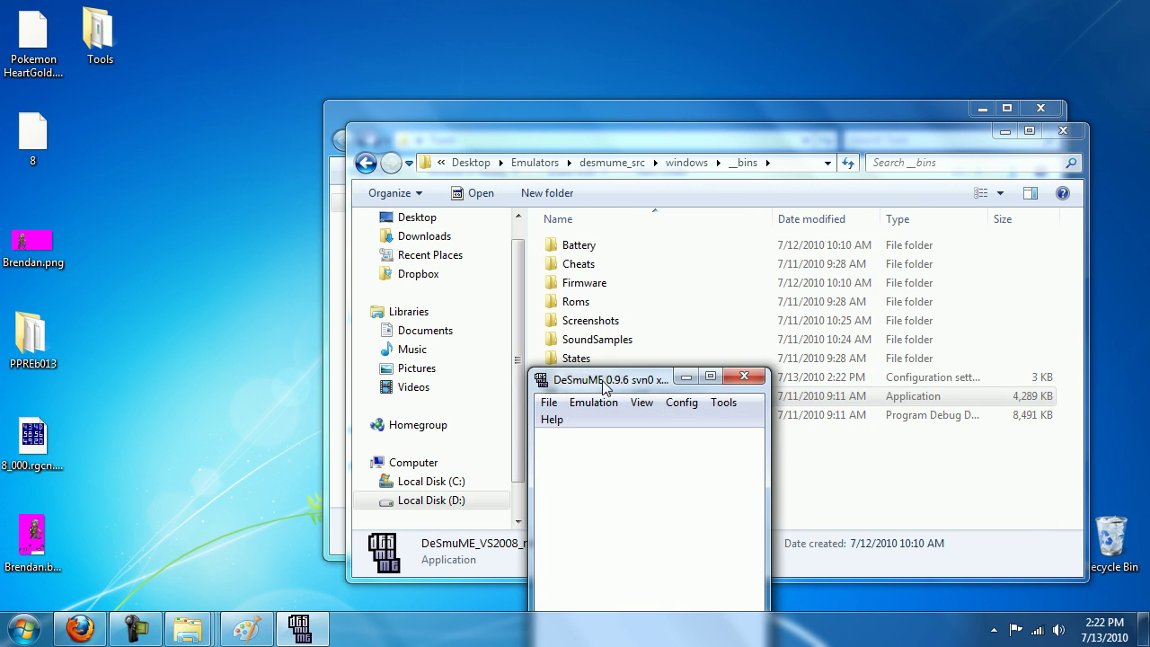
Load the battletest.nds ROM from the PPREb013 folder on the Desktop into the emulator.
left_click_drag(603, 383, 461, 167)
left_click(407, 187)
left_click(431, 207)
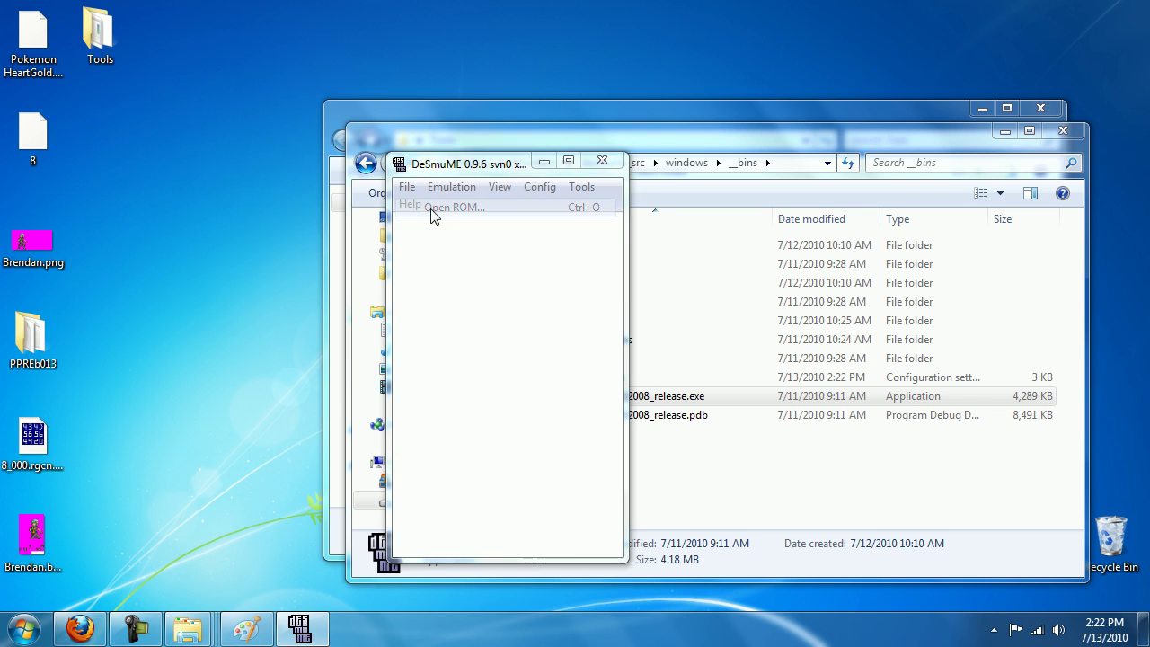
left_click_drag(530, 160, 375, 140)
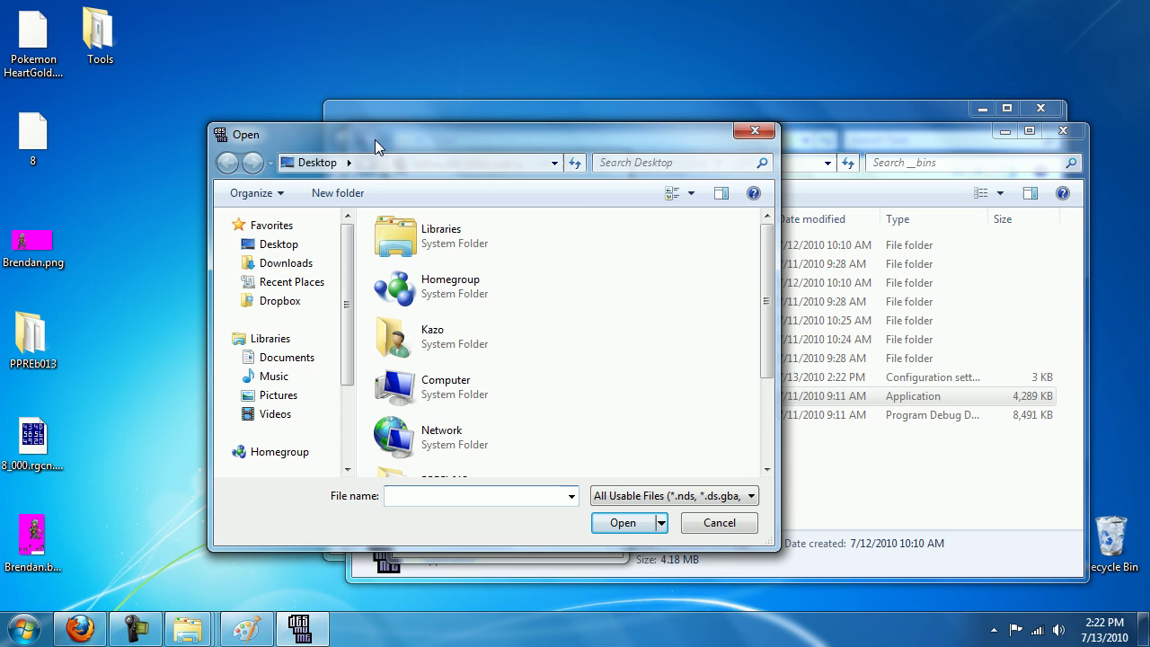
left_click_drag(768, 269, 766, 353)
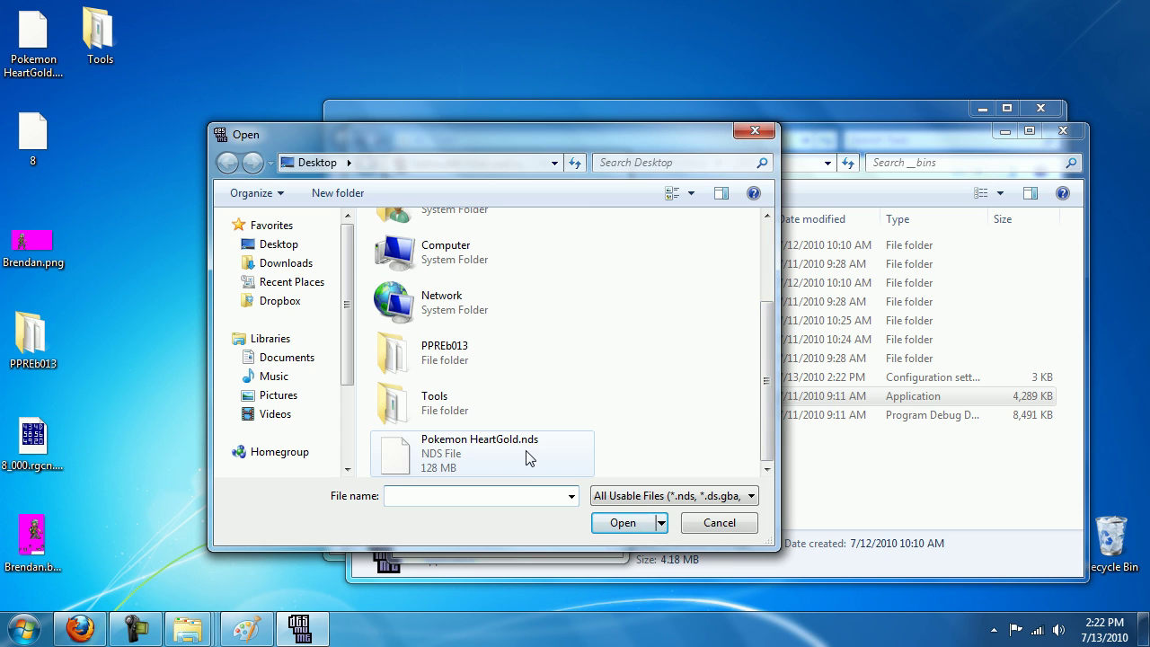
double_click(457, 357)
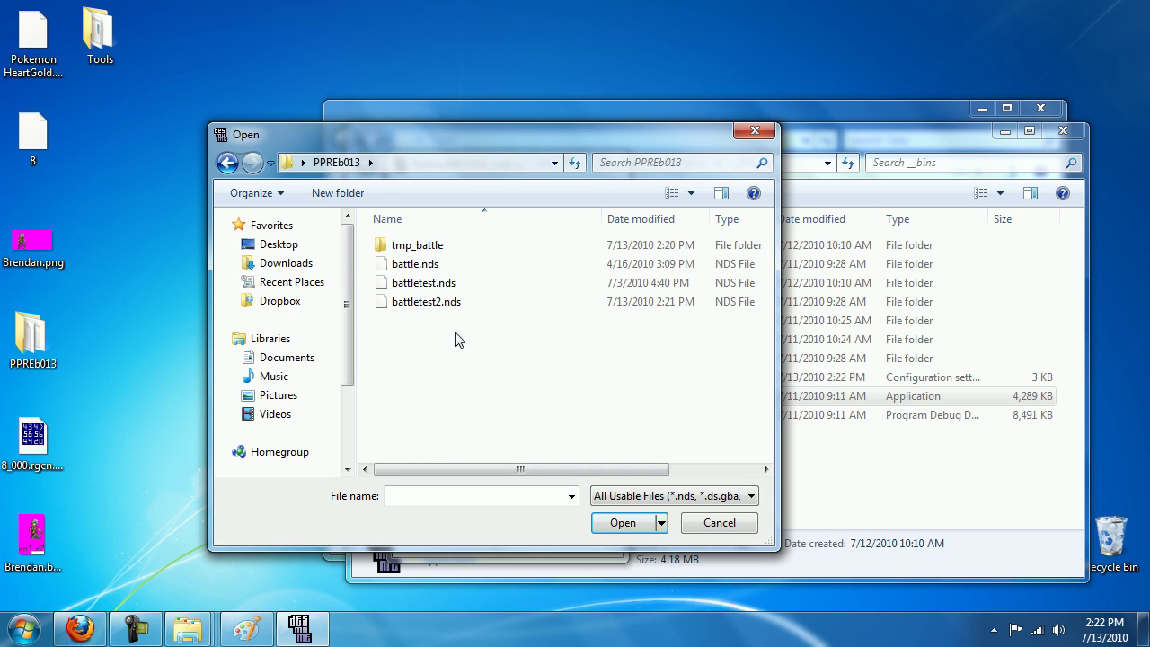
double_click(408, 292)
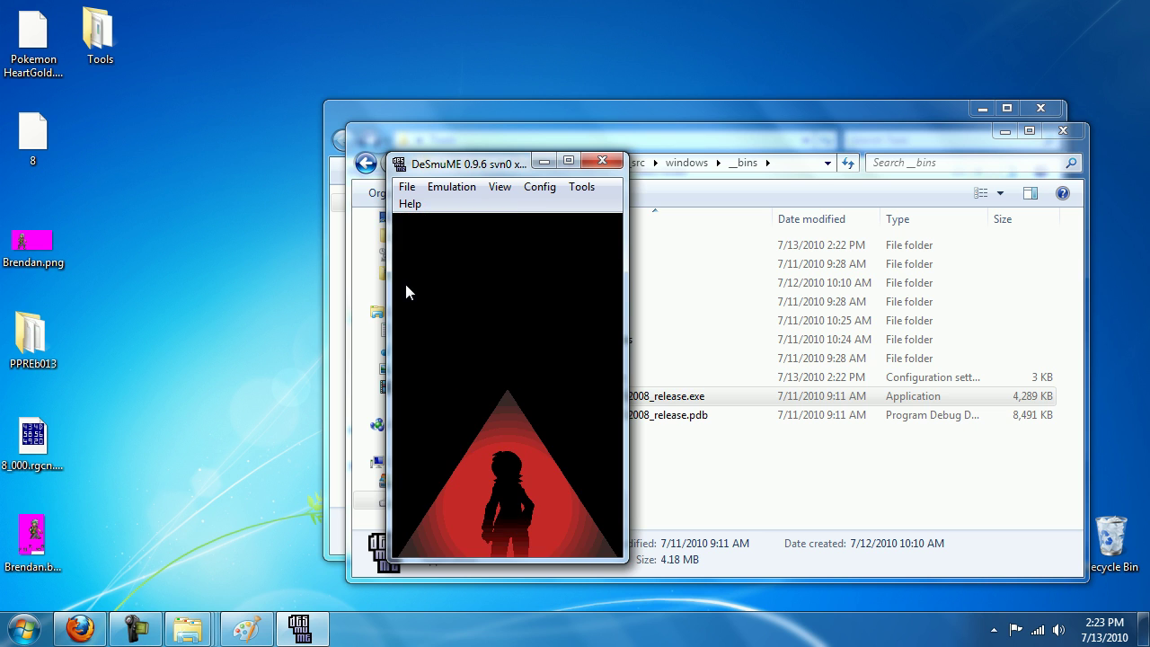
Import Pokemon HeartGold.sav from the SAVES folder on the CYCLODS (F:) drive as backup memory.
left_click(405, 187)
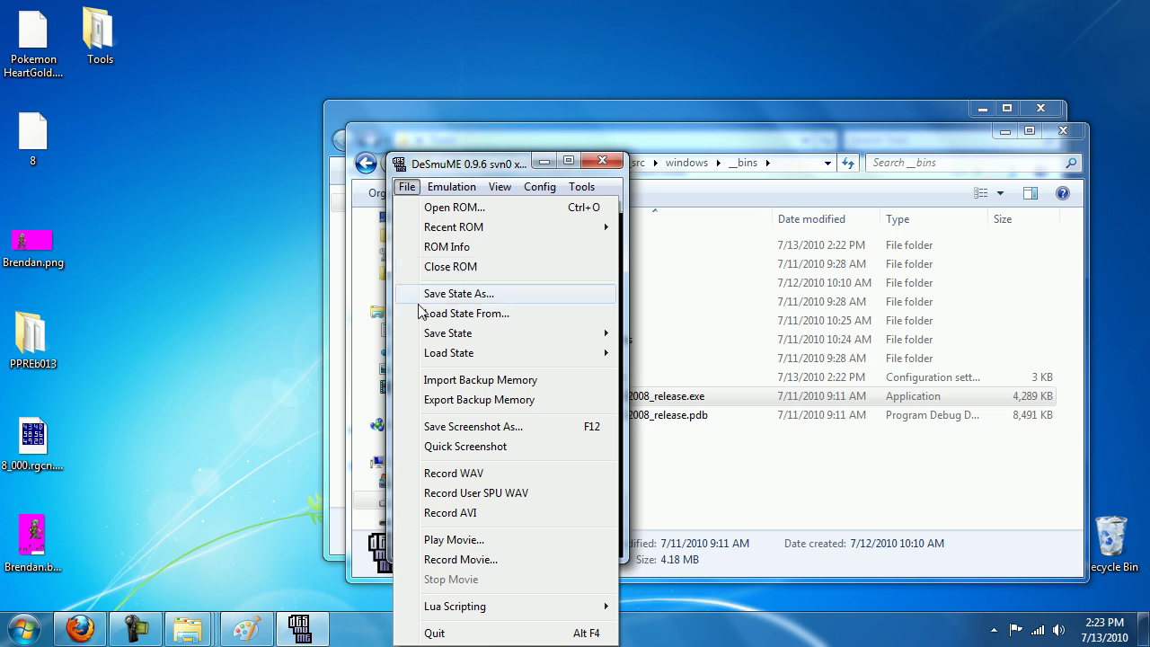
left_click(431, 381)
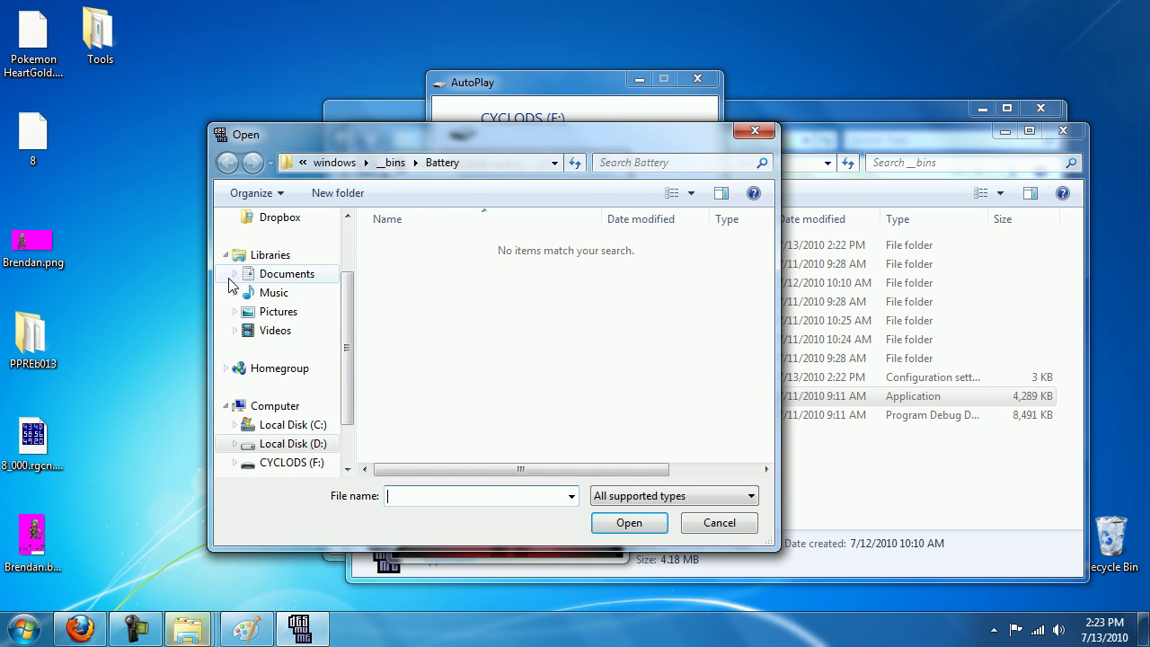
left_click_drag(342, 331, 347, 385)
left_click(302, 406)
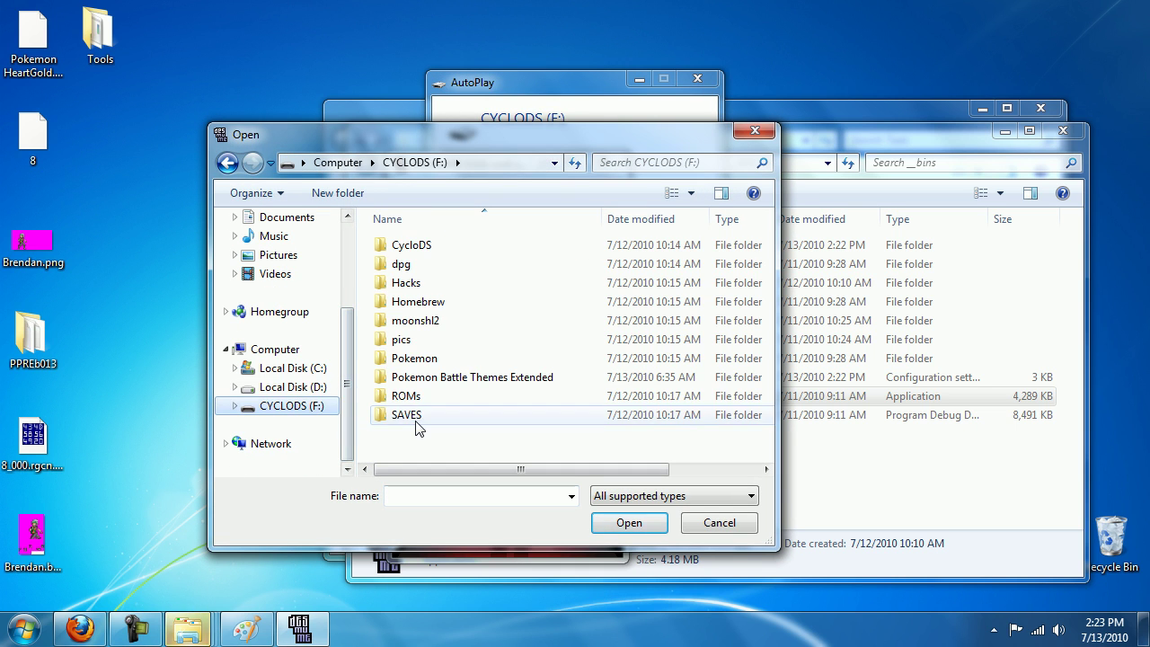
double_click(409, 417)
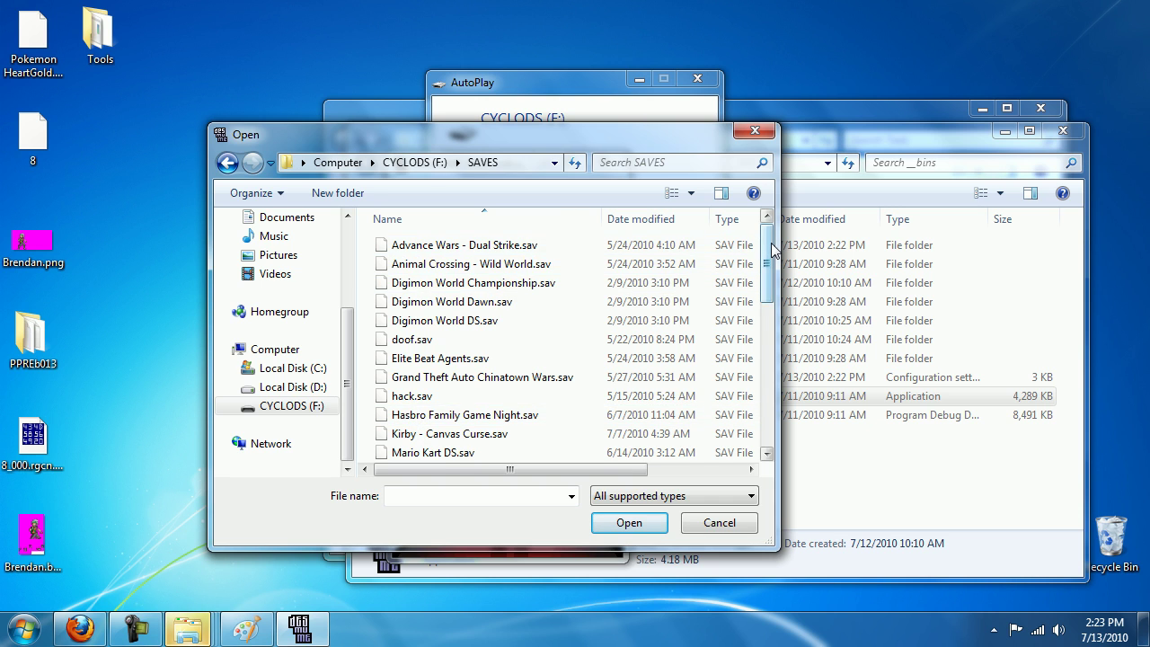
left_click_drag(770, 251, 763, 329)
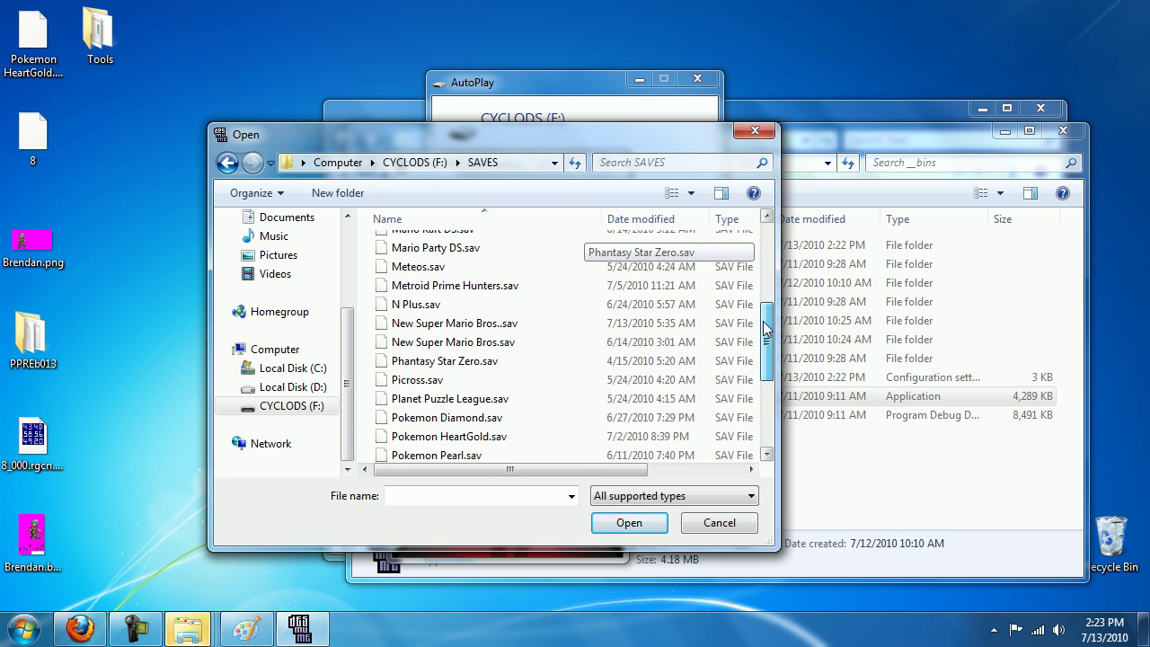
scroll(503, 395, "down", 2)
left_click(501, 368)
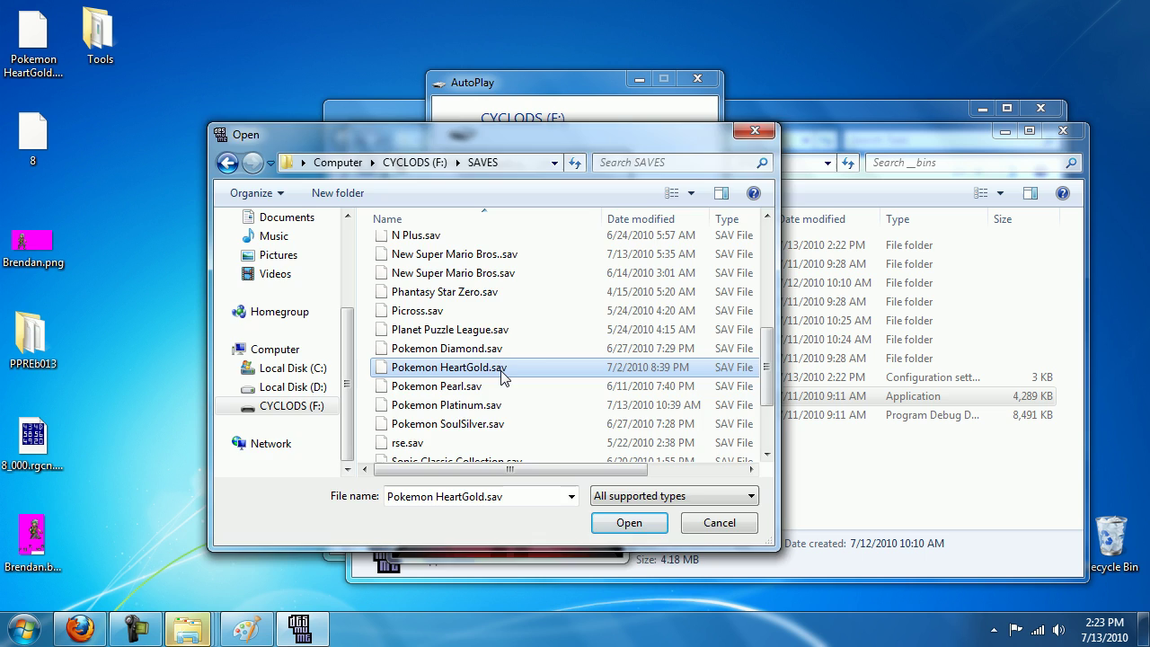
double_click(502, 369)
Reset the emulation, dismiss the AutoPlay window, and continue the saved game past the title screen.
left_click(451, 186)
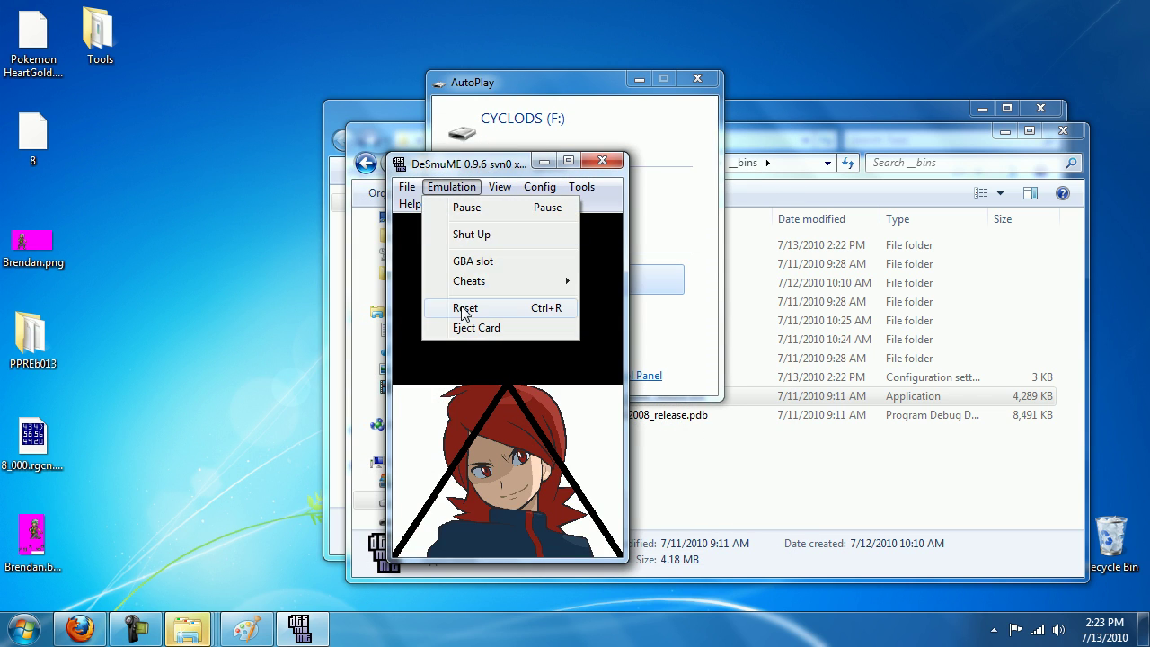
left_click(464, 308)
left_click(606, 79)
left_click(697, 78)
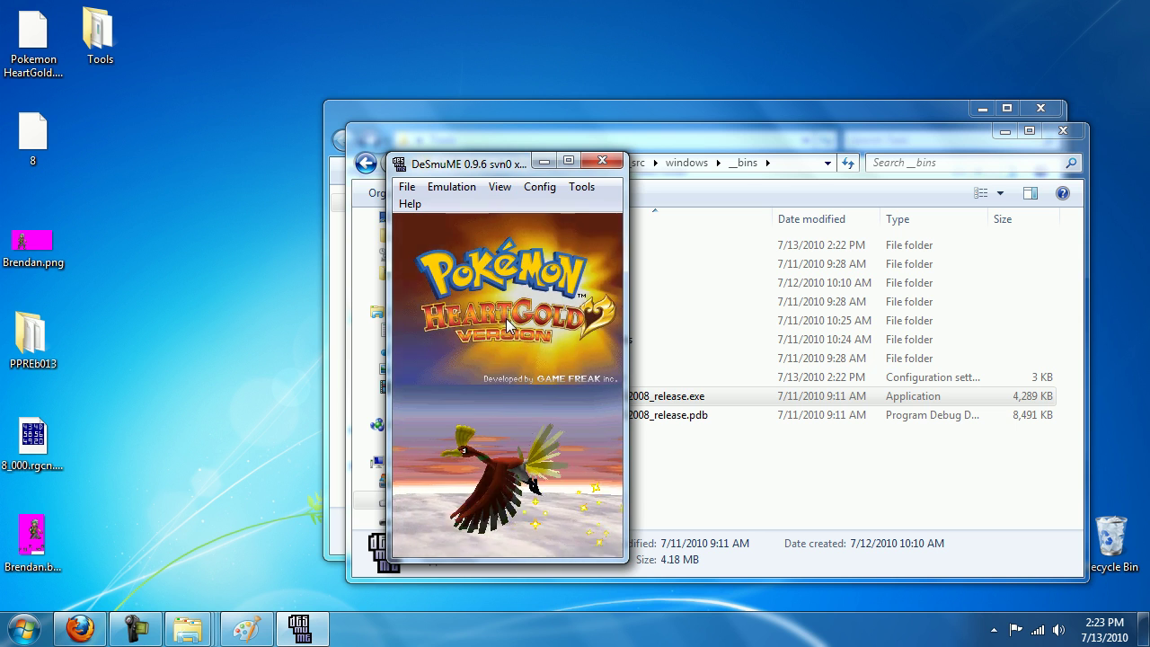
left_click(500, 430)
left_click(499, 424)
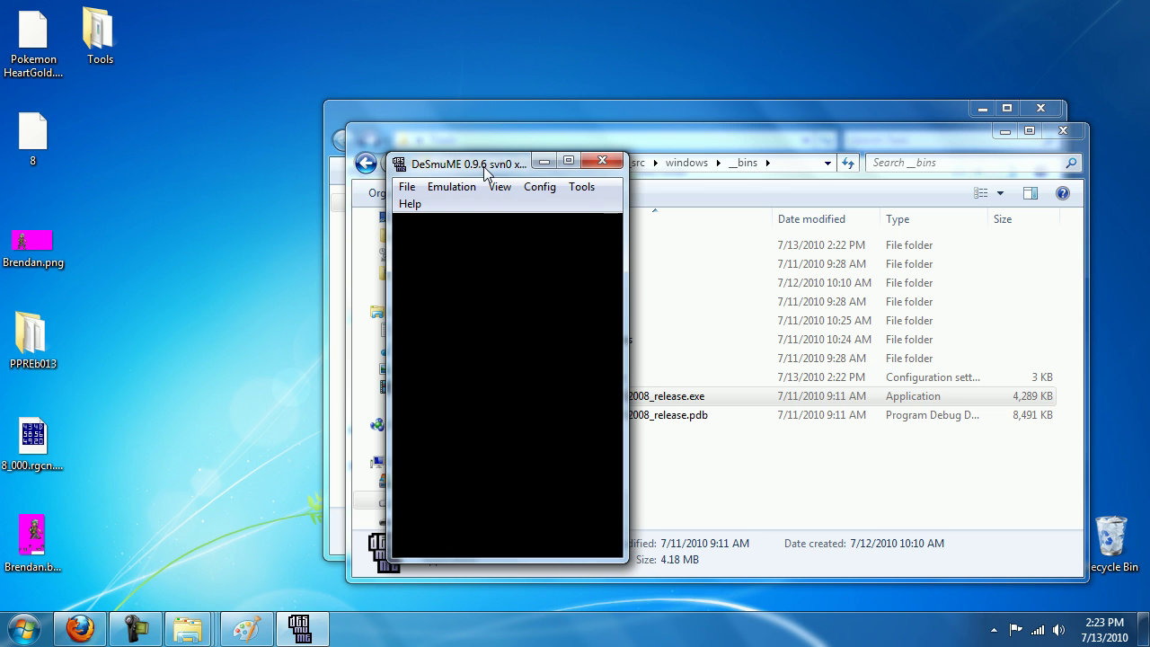
left_click_drag(483, 166, 174, 113)
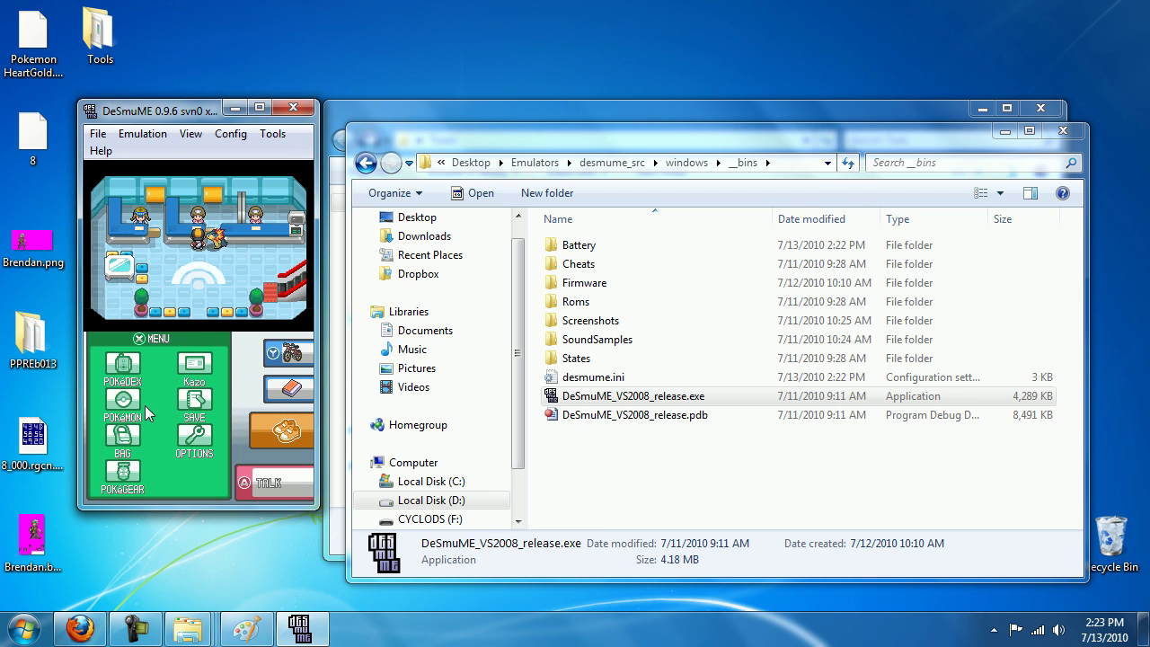
Use the Vs. Recorder from the key items in the in-game bag.
left_click(133, 435)
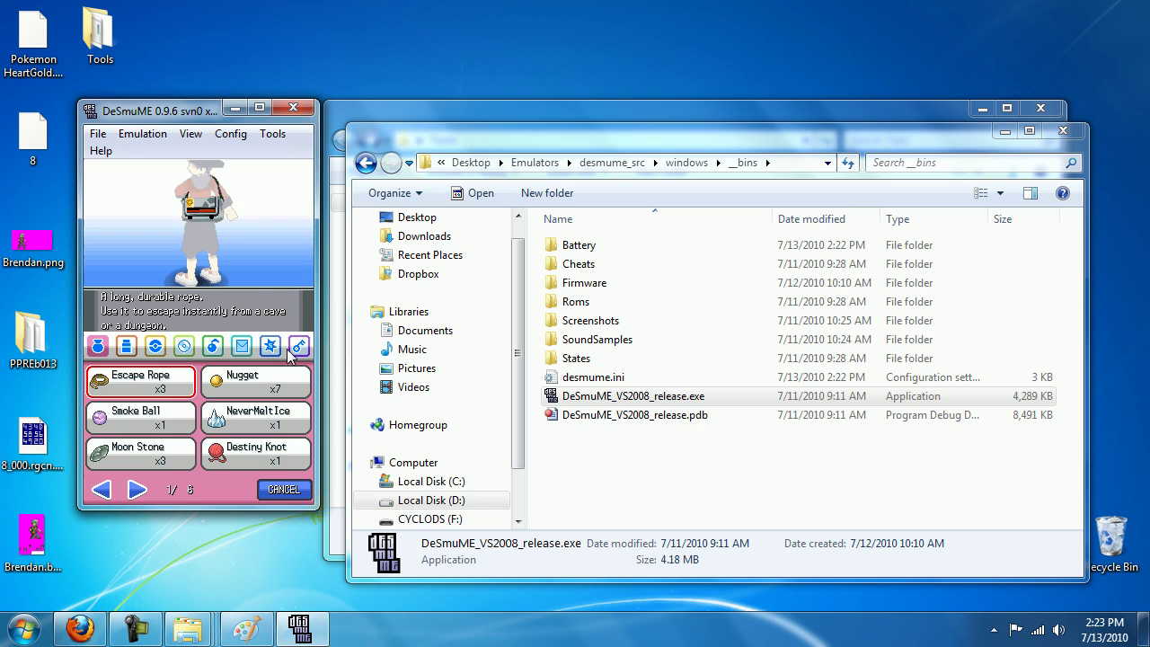
left_click(300, 347)
left_click(240, 387)
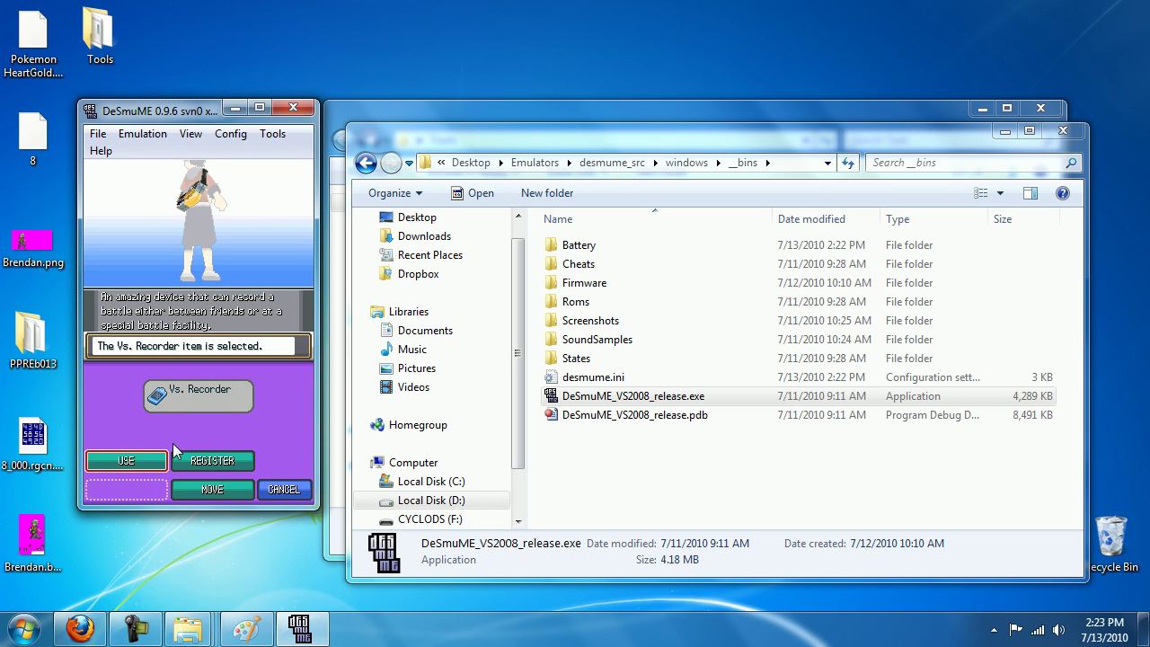
left_click(125, 459)
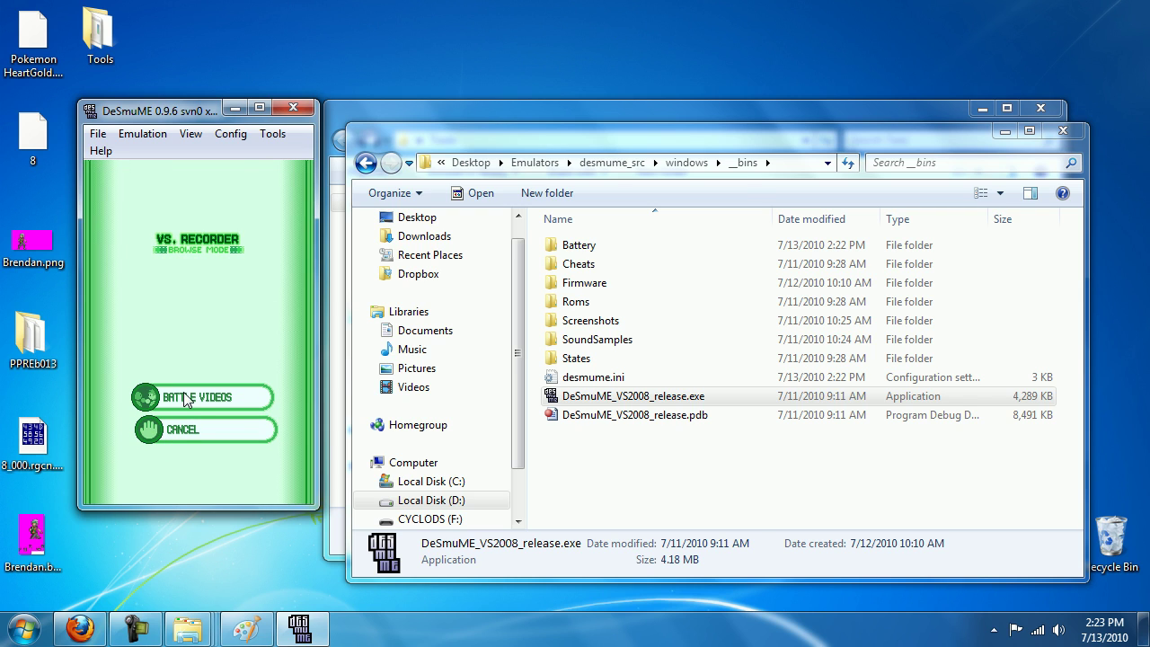
Check My Video in the battle videos and play the first recording under Other Videos.
left_click(205, 392)
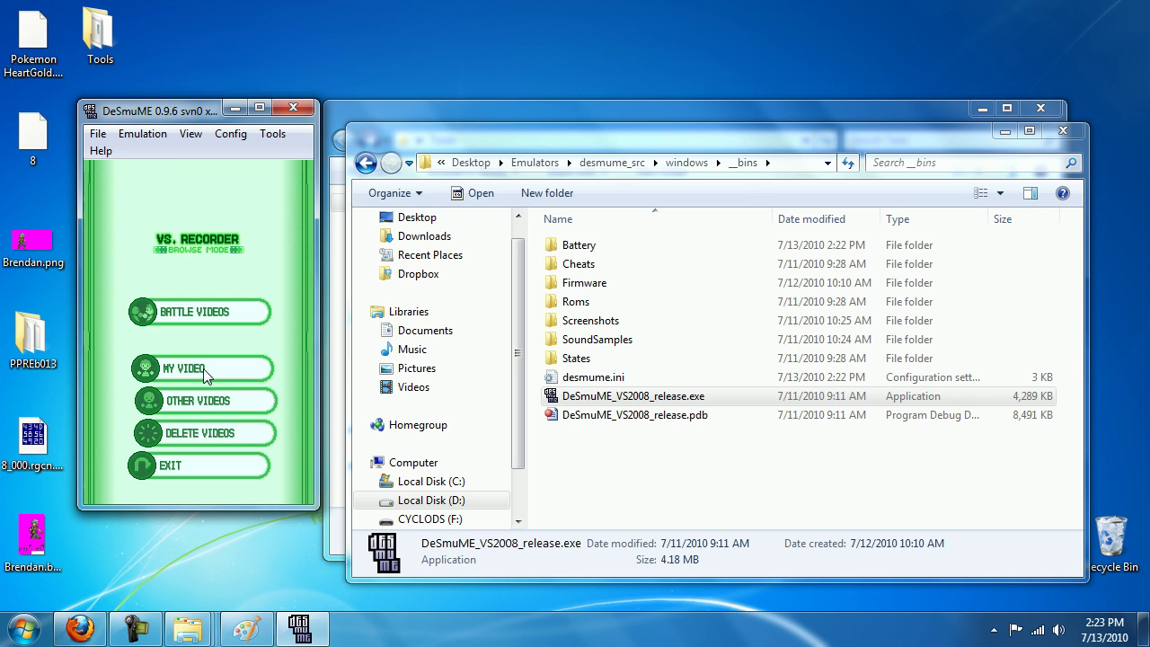
left_click(204, 372)
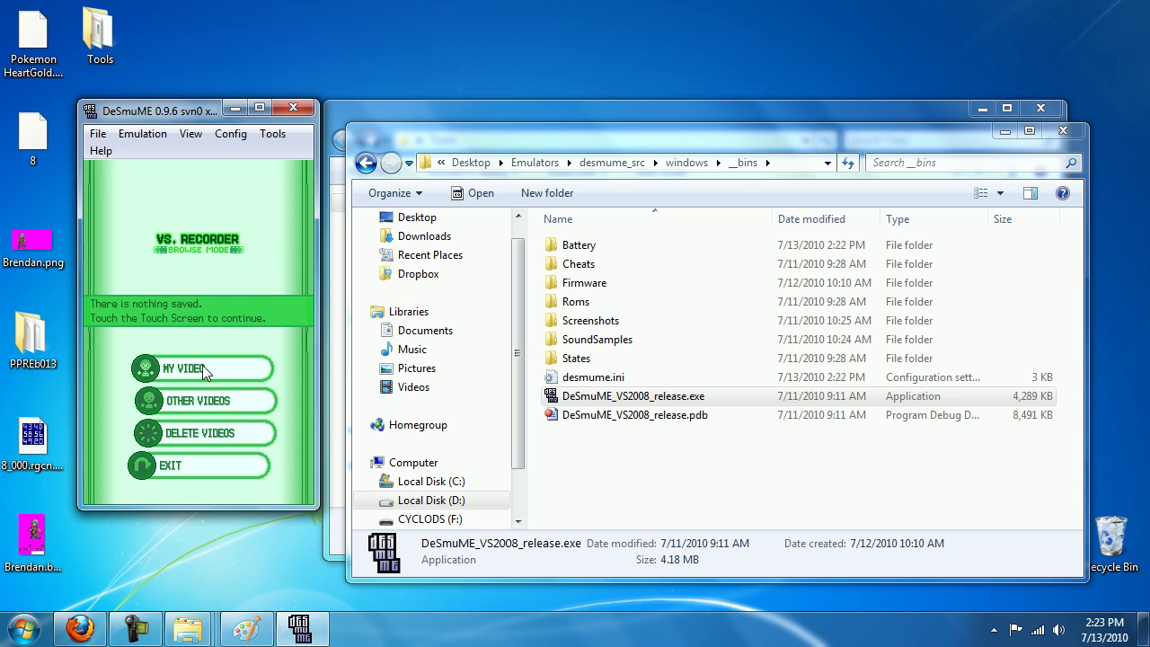
left_click(208, 406)
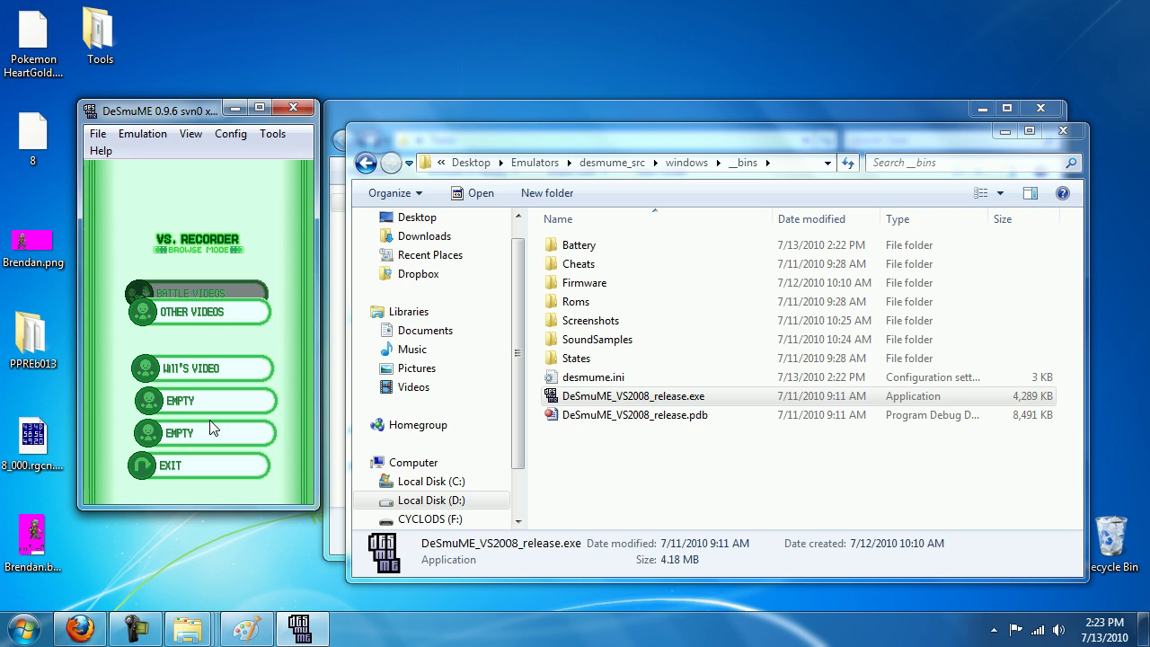
left_click(207, 368)
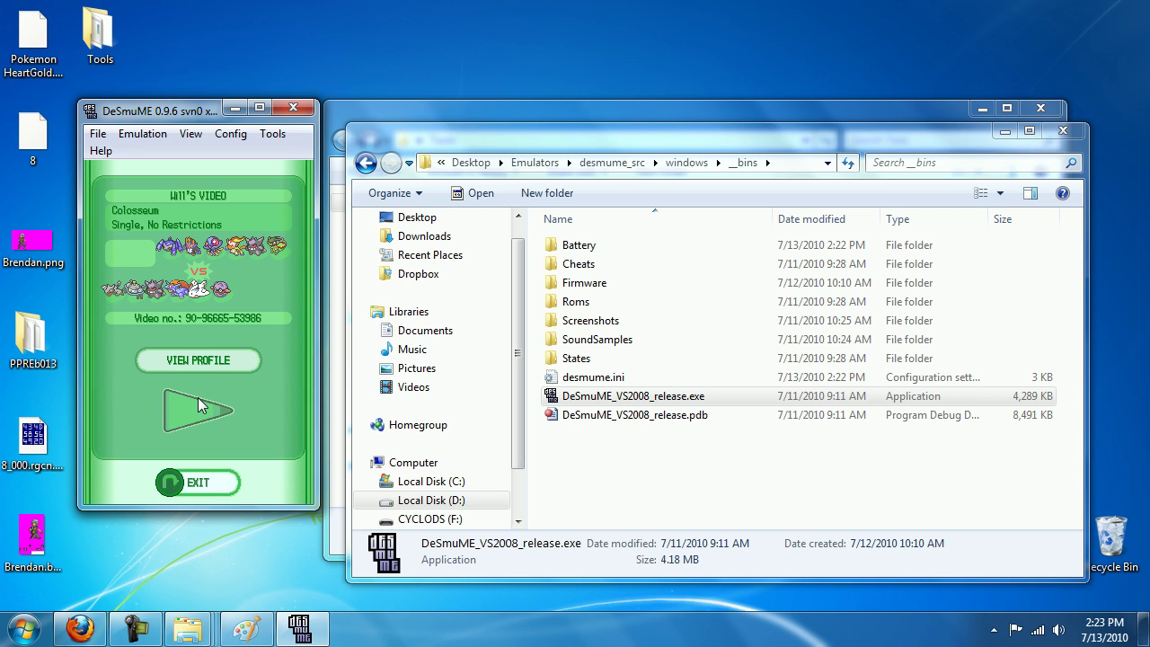
left_click(186, 400)
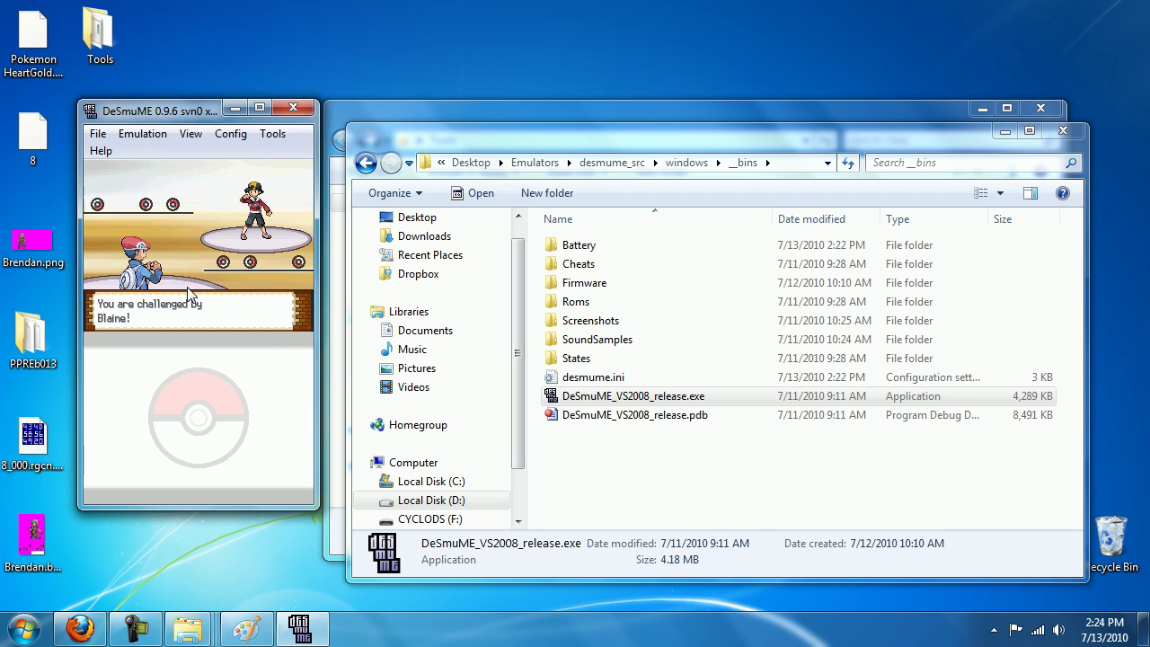
Close the running emulator during the battle video.
left_click(142, 133)
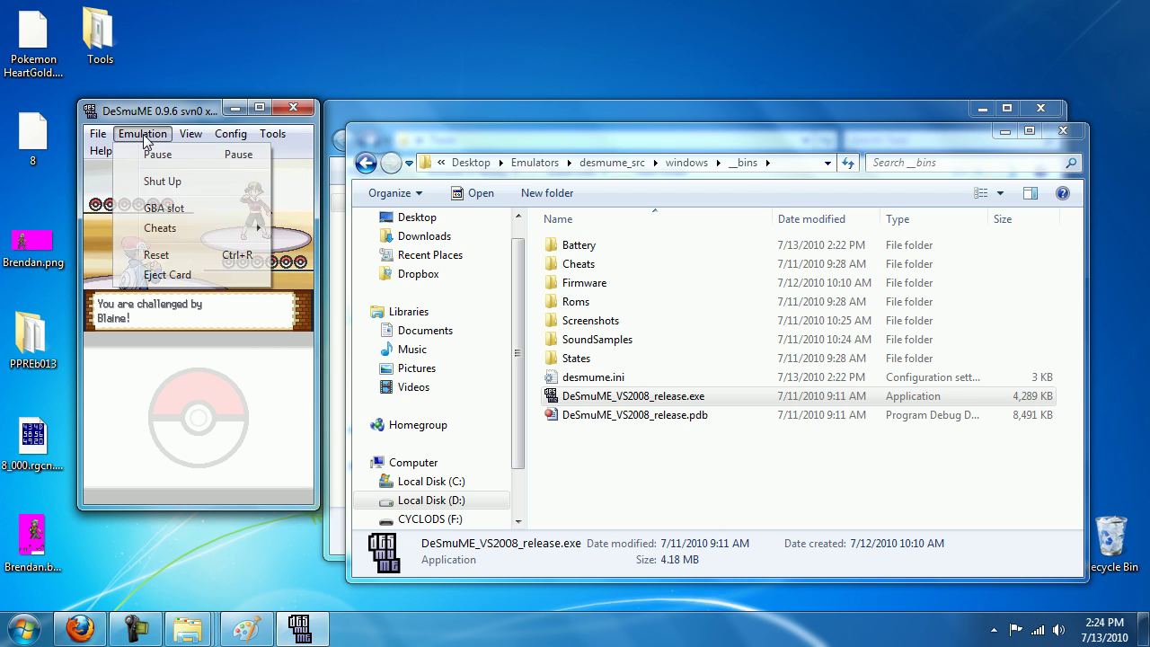
mouse_move(100, 135)
left_click(142, 133)
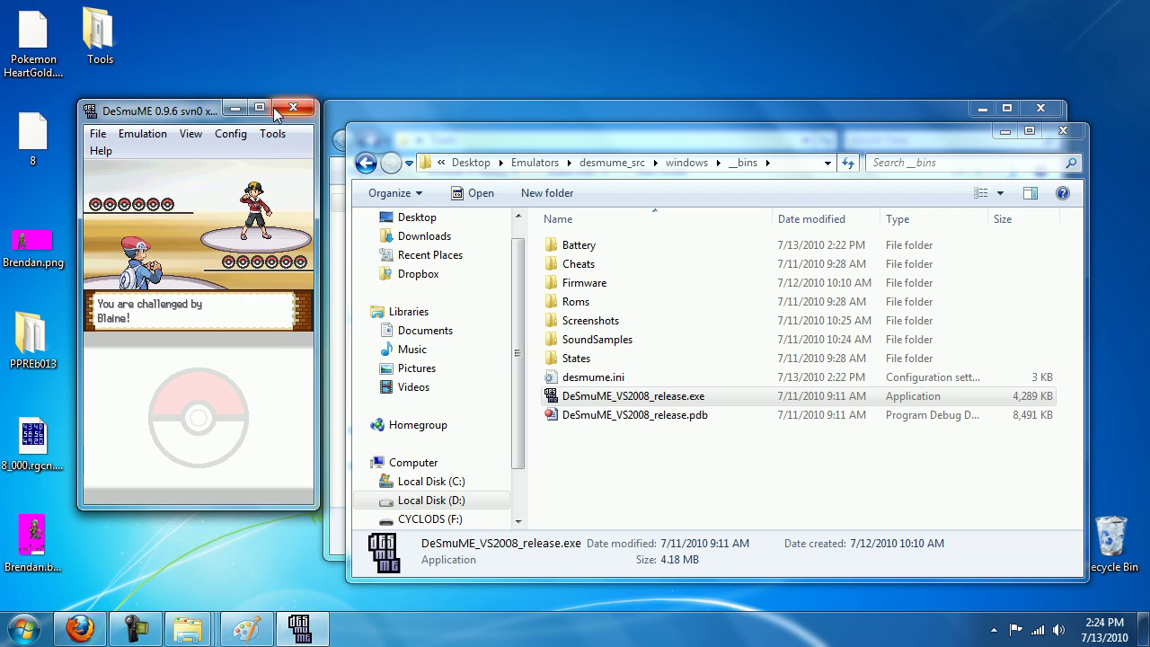
left_click(293, 108)
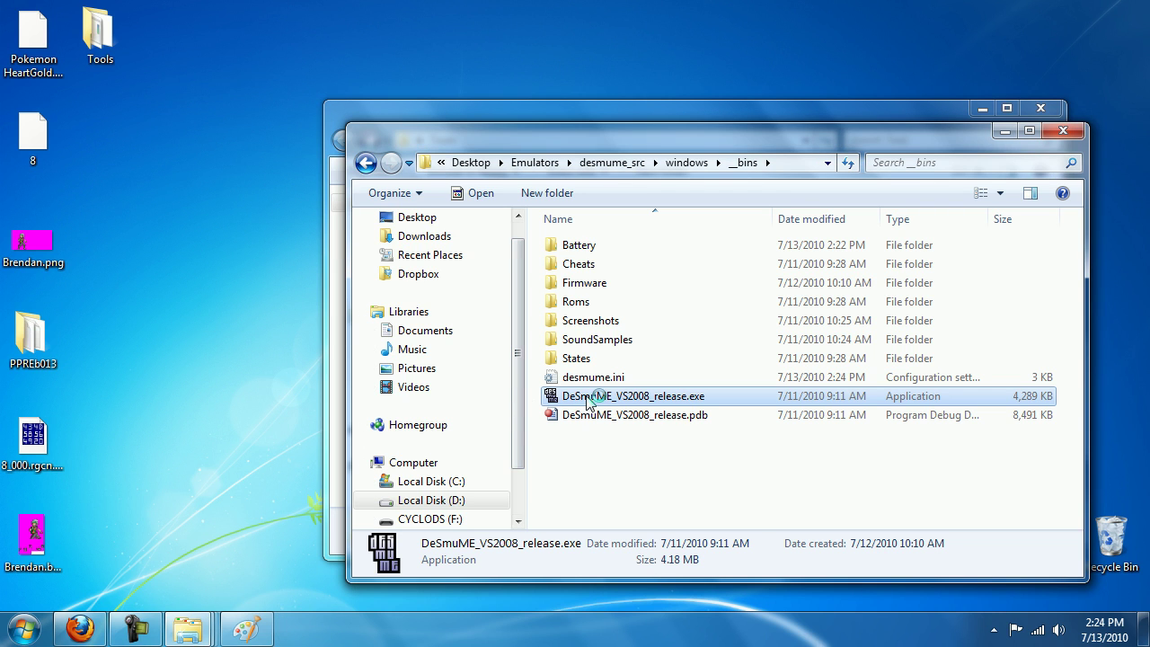
Relaunch DeSmuME and load the battletest2.nds ROM from the PPREb013 folder.
left_click(98, 133)
left_click(126, 154)
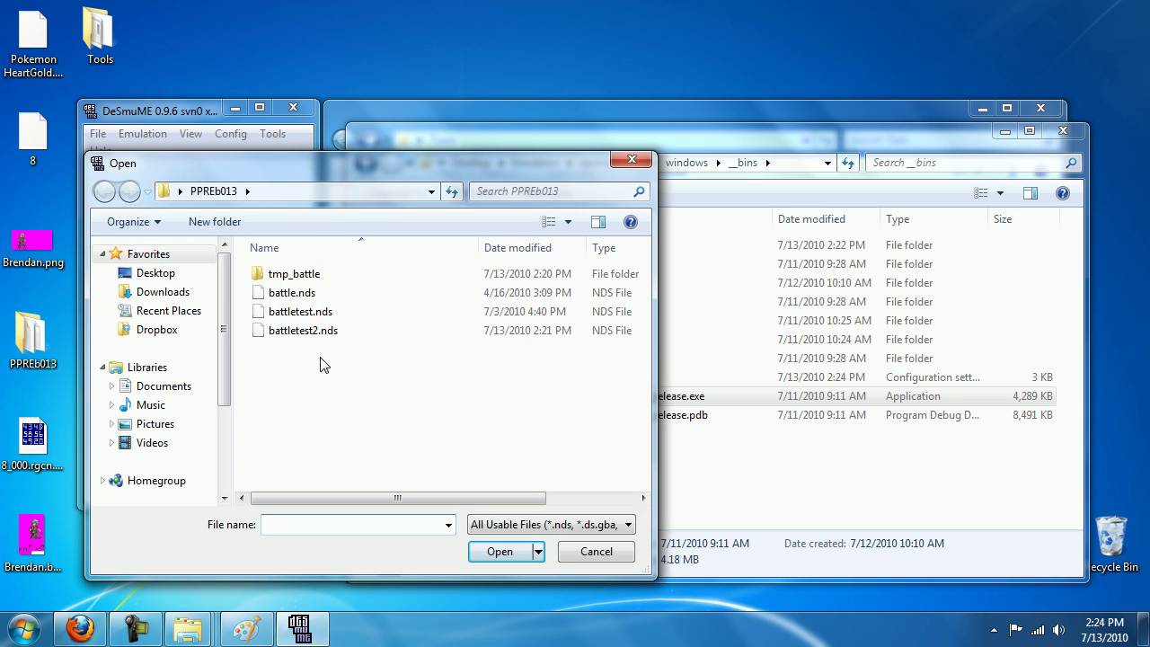
double_click(314, 333)
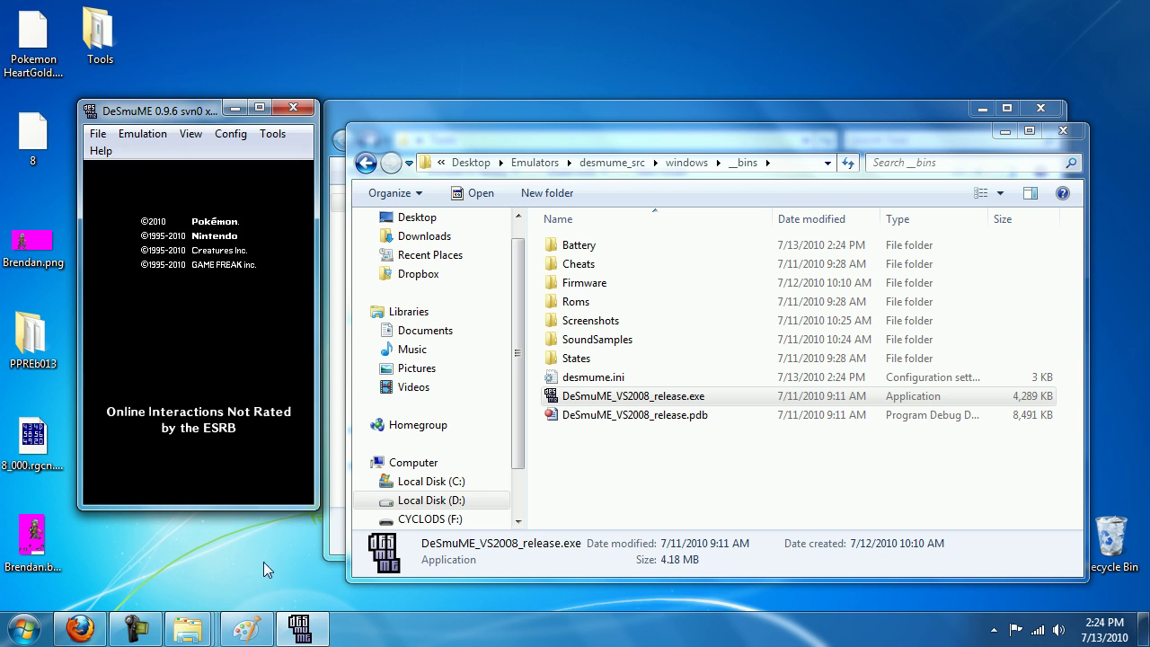
Import the backup memory from Pokemon HeartGold.sav in SAVES on CYCLODS (F:) for the battletest2.nds ROM.
left_click(105, 134)
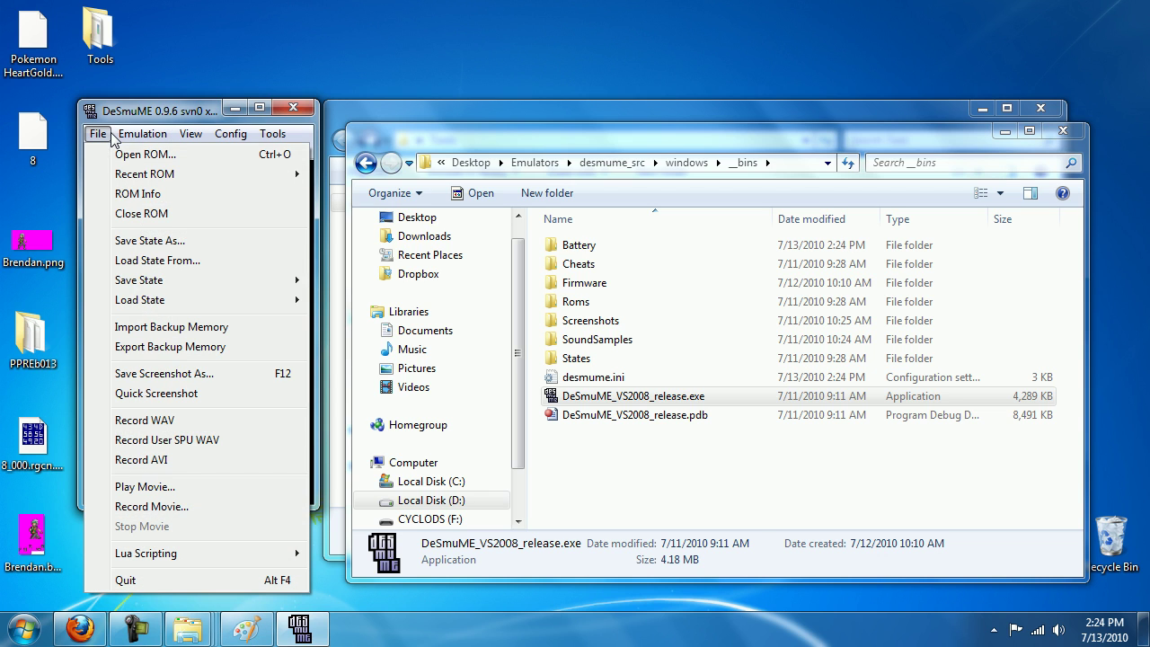
left_click(146, 328)
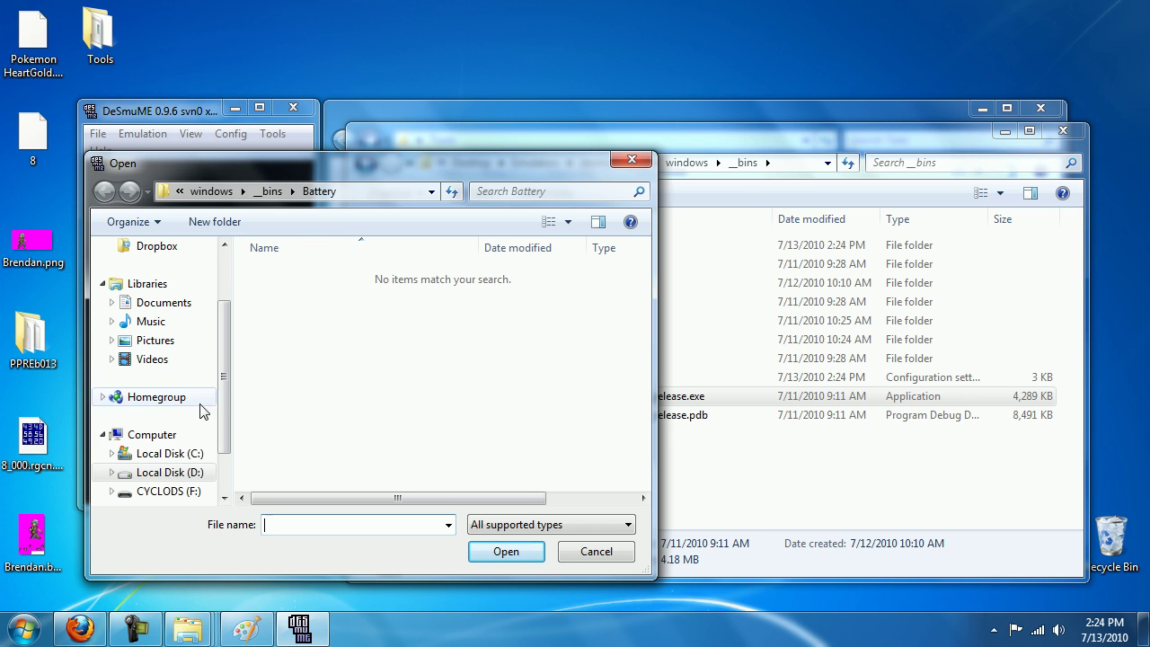
left_click(178, 493)
double_click(277, 444)
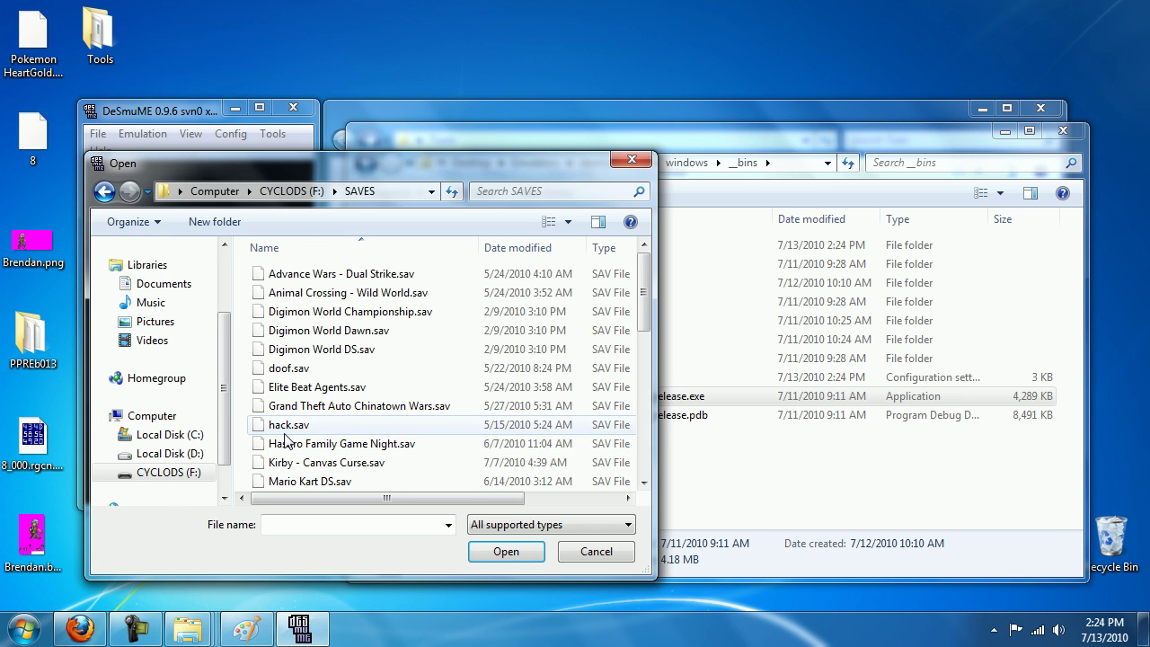
left_click(280, 425)
scroll(286, 442, "down", 5)
scroll(286, 440, "up", 1)
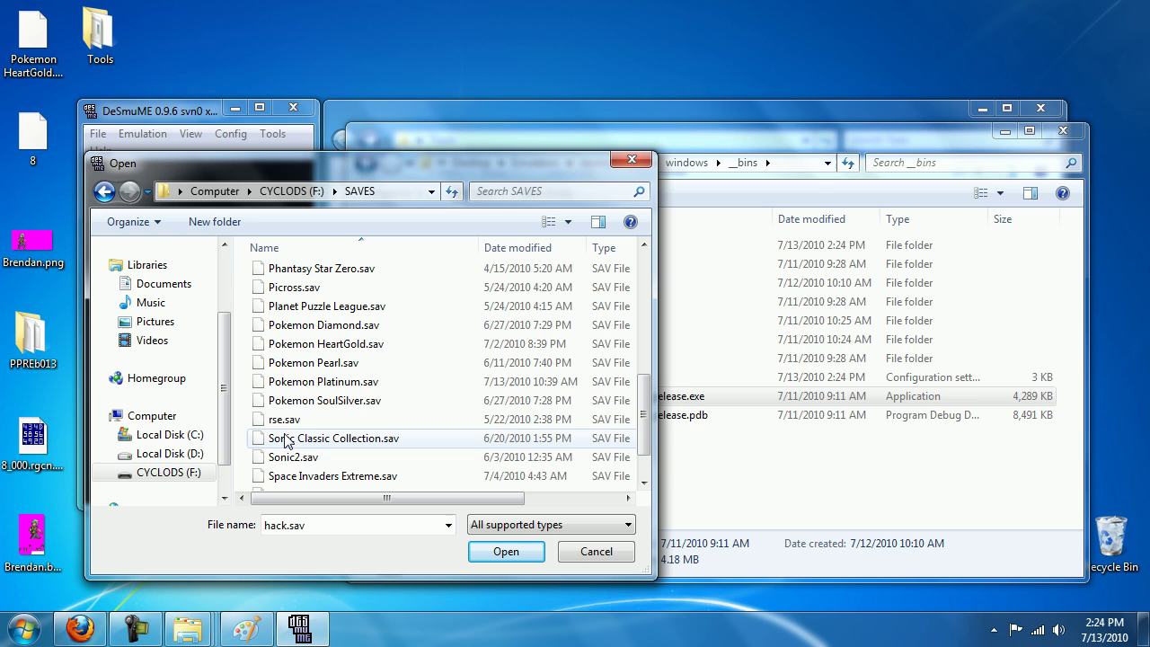
double_click(328, 344)
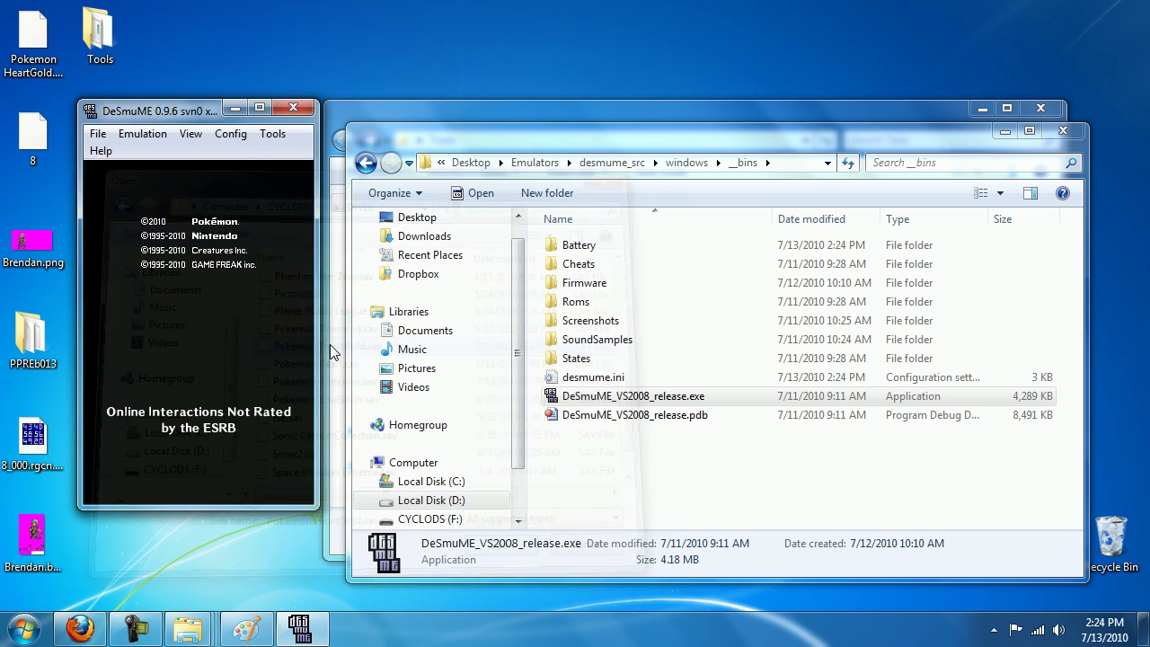
Reset the emulation and continue the imported saved game from the title screen.
left_click(143, 134)
left_click(165, 256)
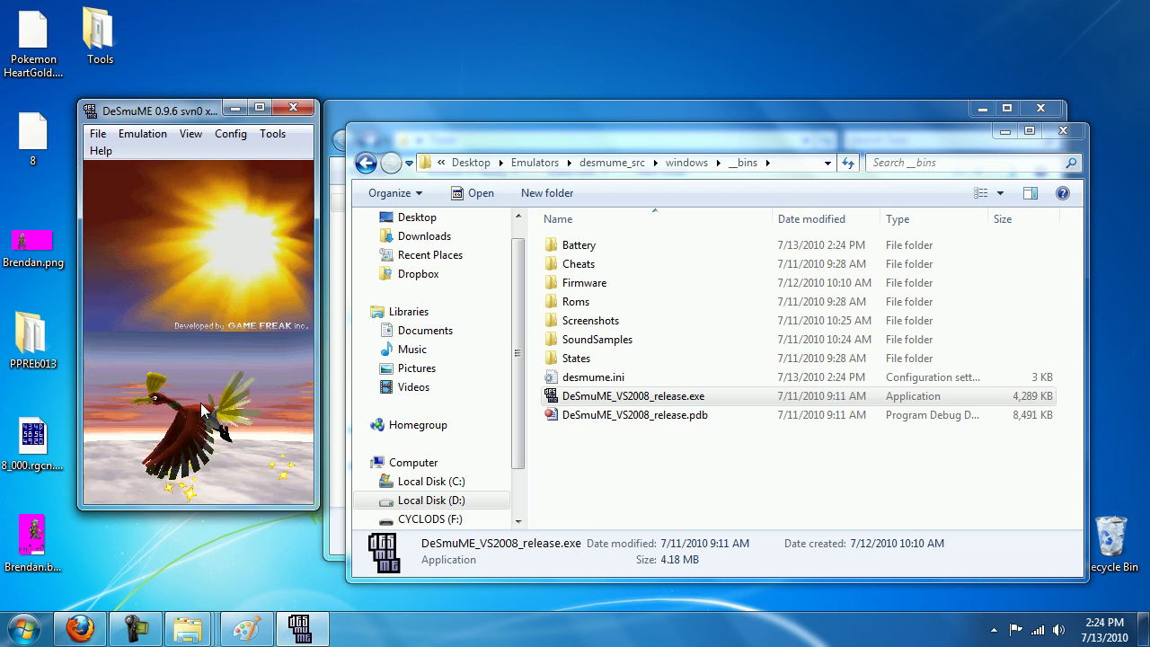
left_click(200, 402)
left_click(246, 398)
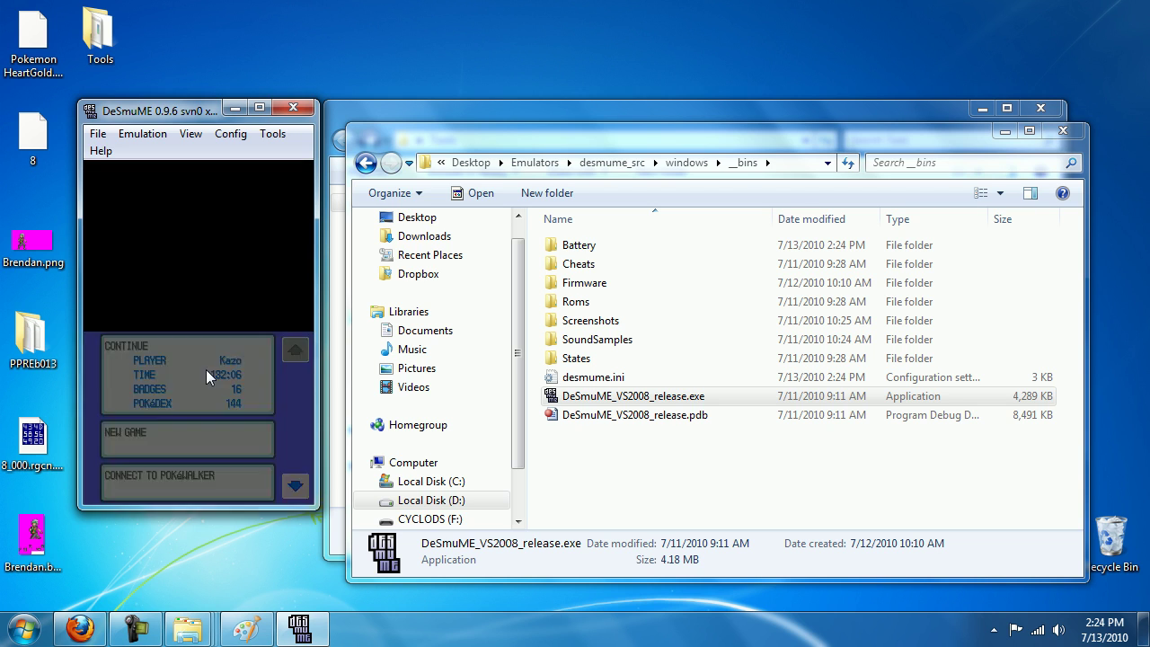
Enter the saved game and use the Vs. Recorder from the key items in the bag.
left_click(206, 376)
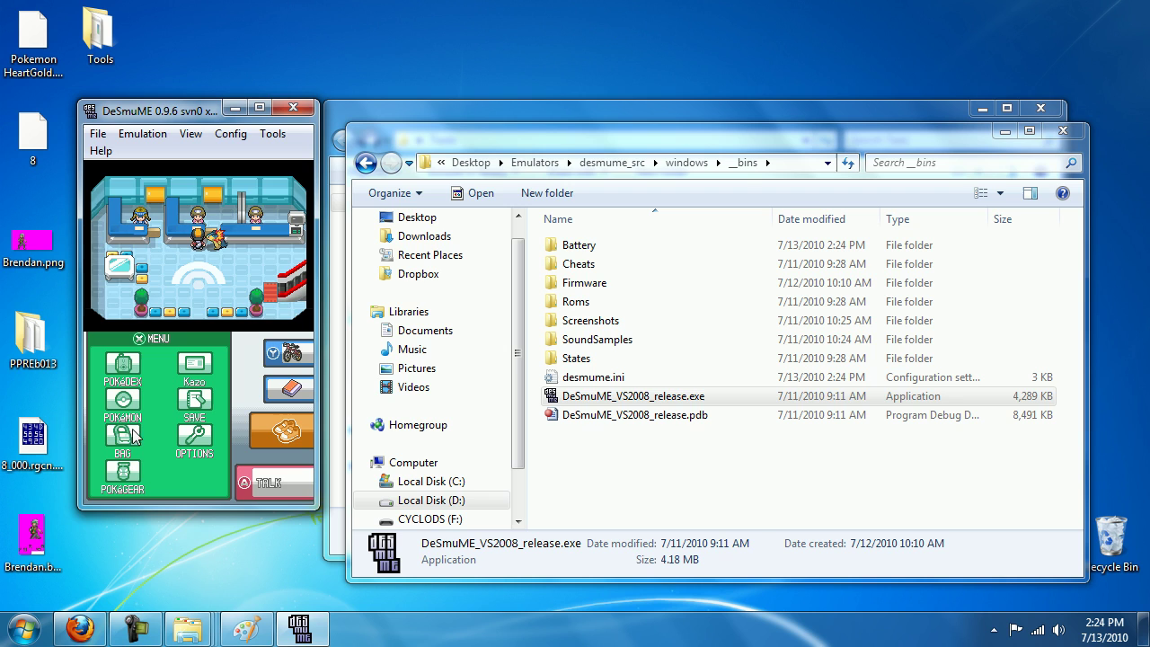
left_click(143, 390)
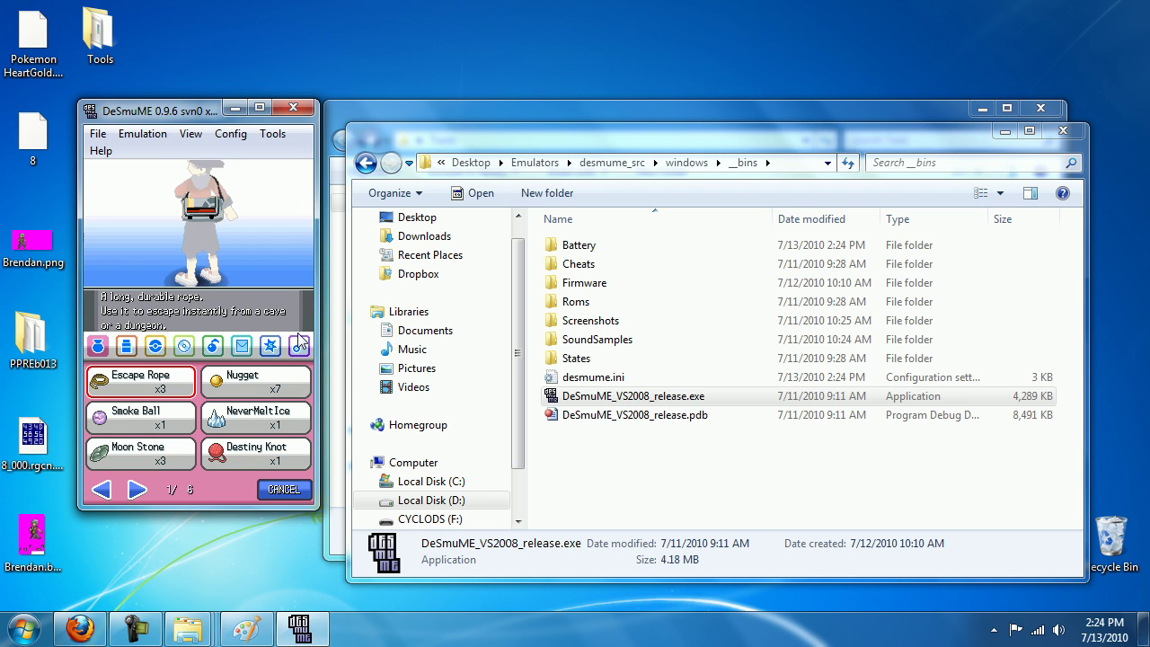
left_click(298, 346)
left_click(252, 382)
left_click(126, 463)
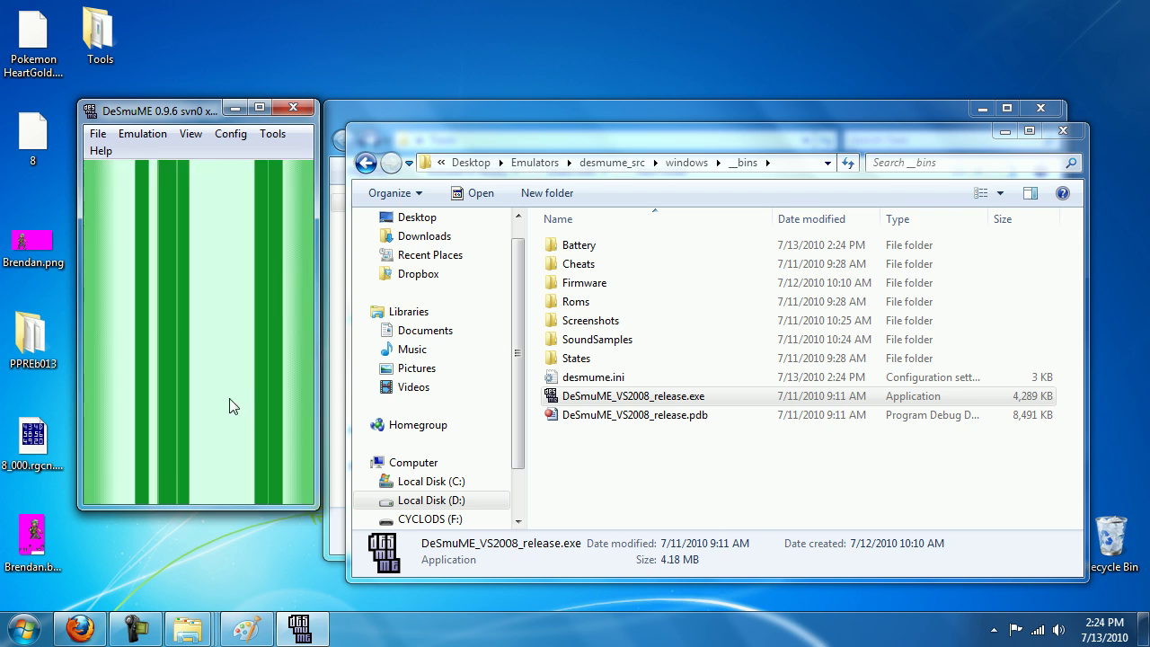
Play the recorded battle under My Video in the Vs. Recorder and pause the emulation at the opponent's opening challenge.
left_click(199, 406)
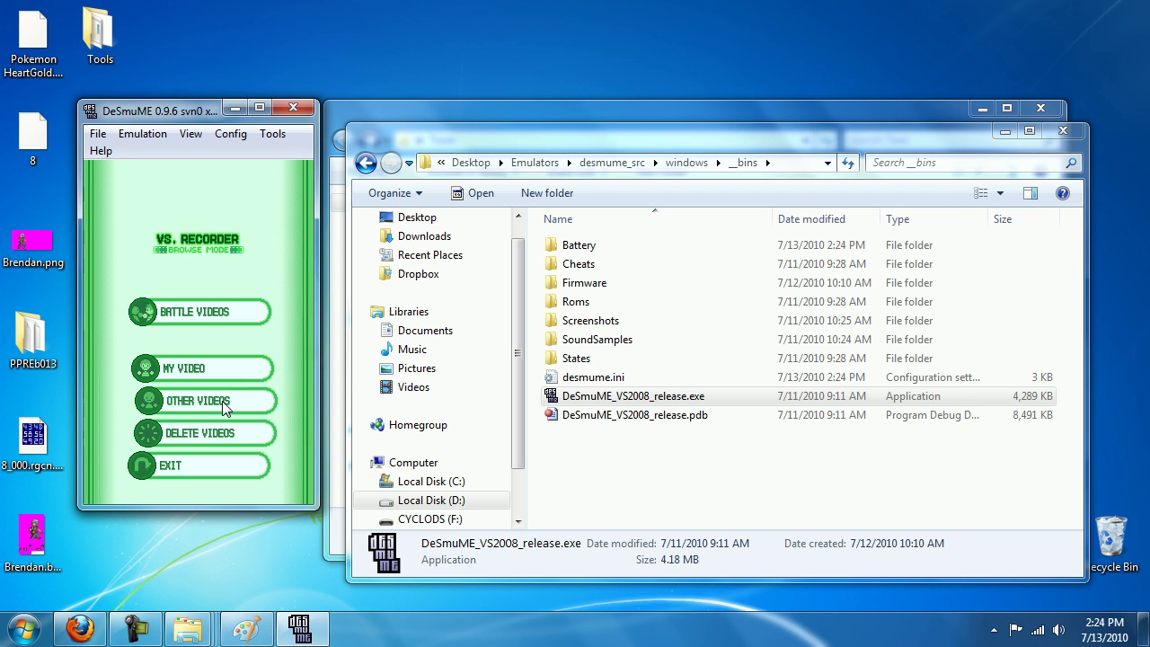
left_click(204, 377)
left_click(203, 378)
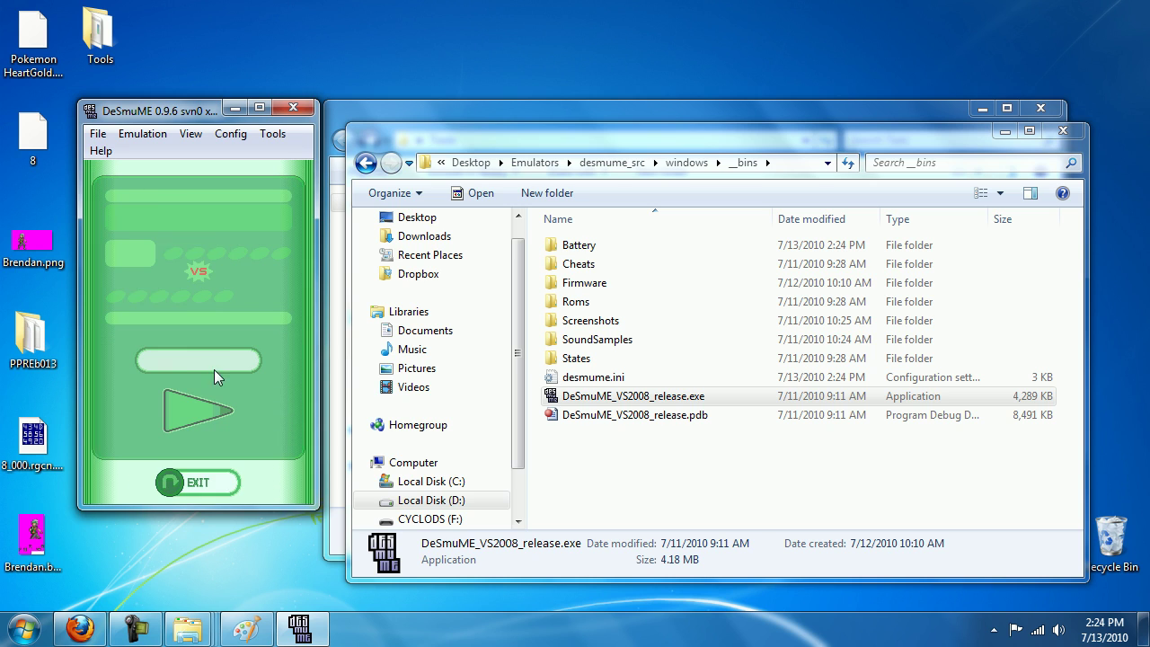
left_click(189, 404)
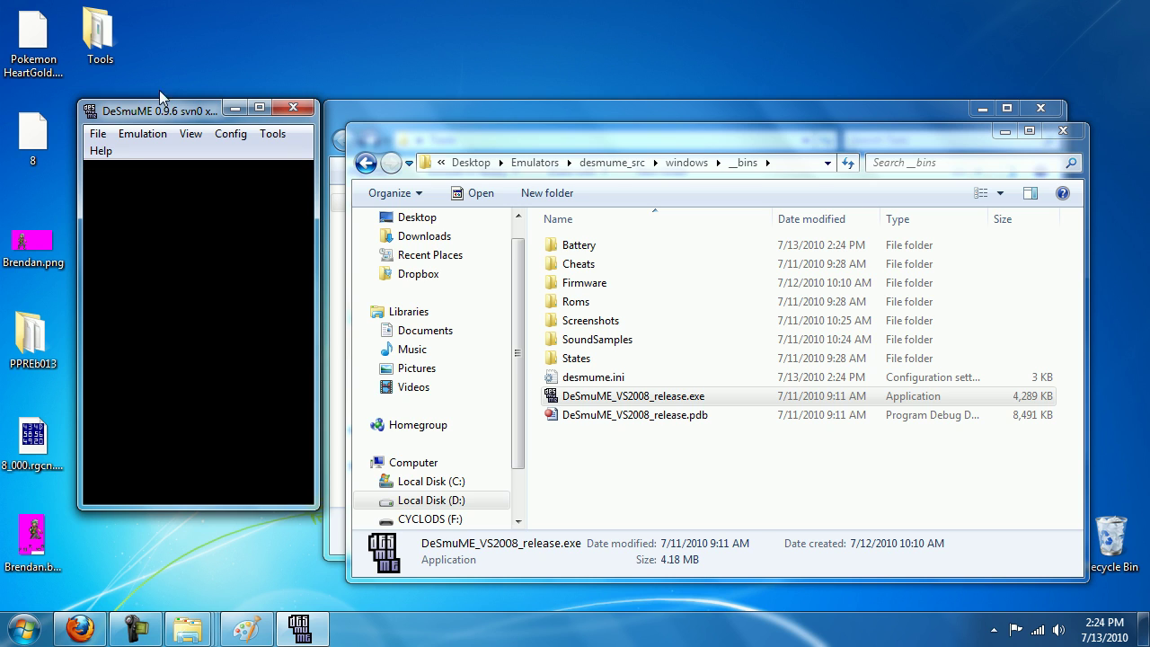
left_click(144, 134)
left_click(166, 153)
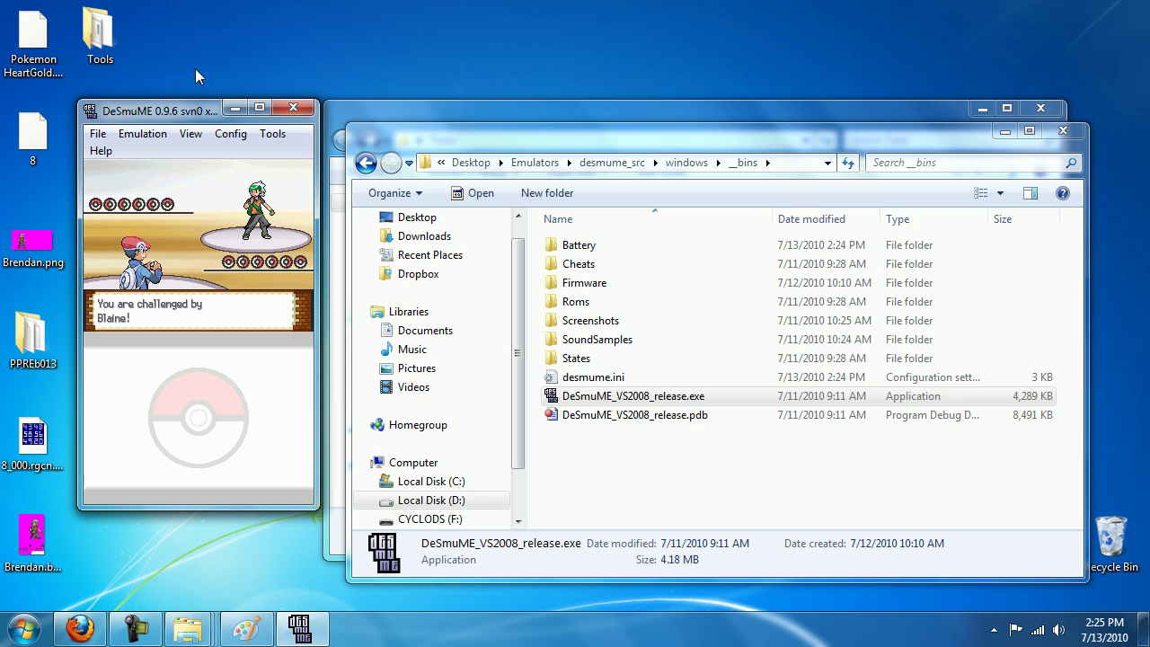
mouse_move(180, 109)
left_mouse_down()
mouse_move(355, 134)
mouse_move(176, 97)
mouse_move(204, 130)
mouse_move(187, 106)
left_mouse_up()
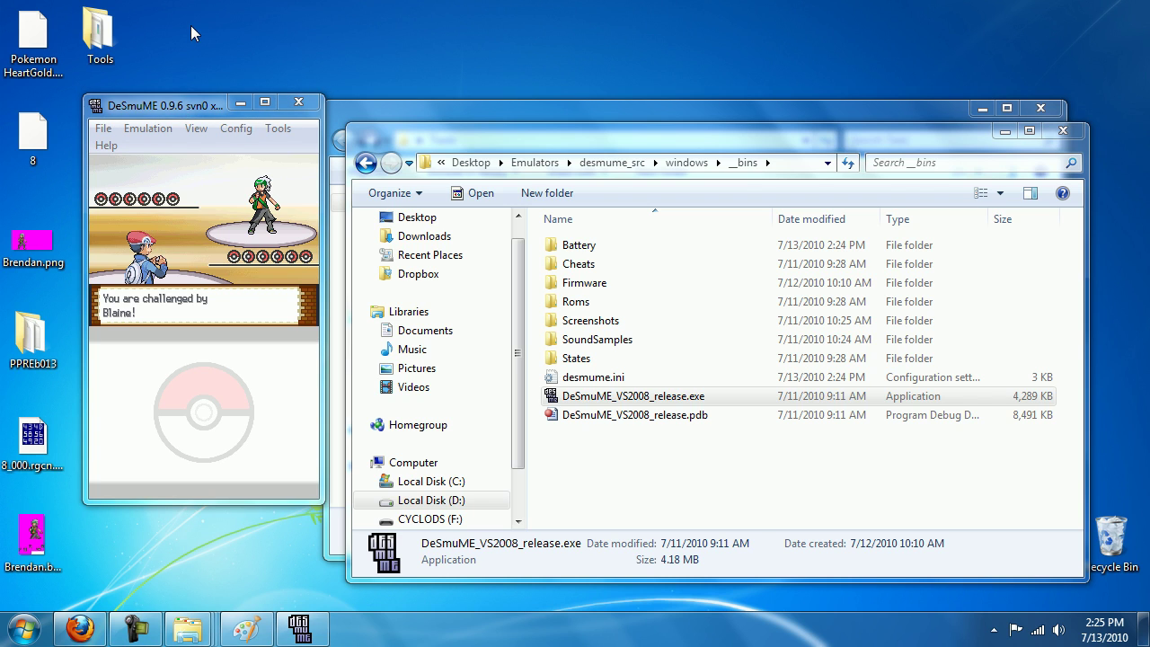
mouse_move(157, 107)
left_mouse_down()
mouse_move(146, 126)
mouse_move(155, 114)
left_mouse_up()
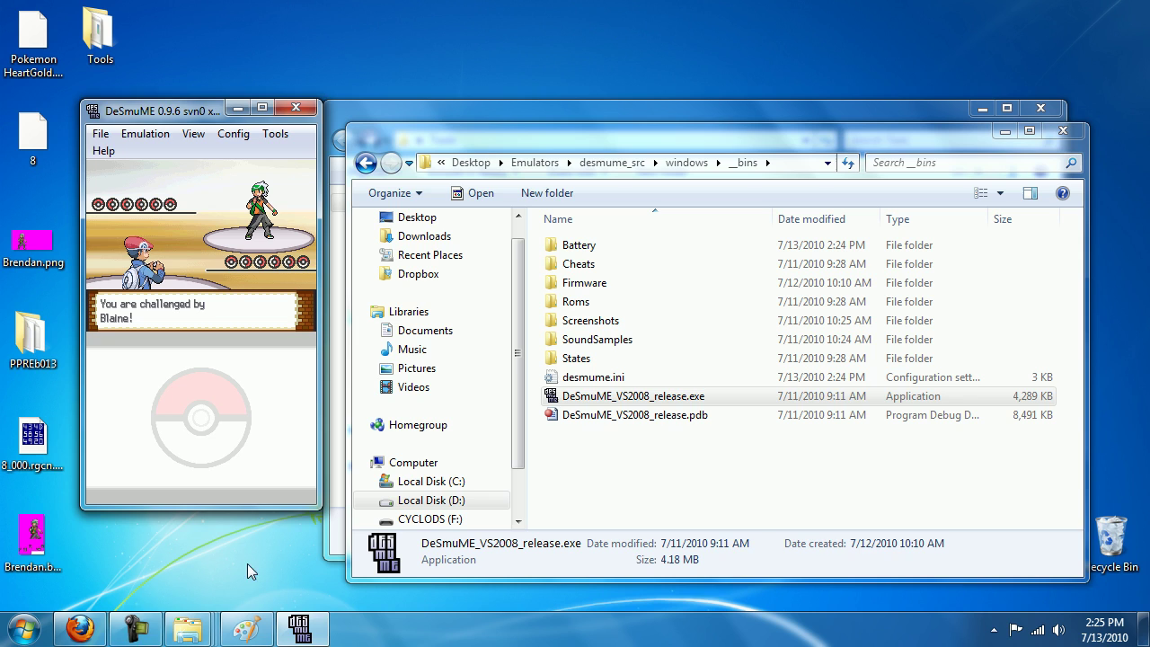
left_click(133, 628)
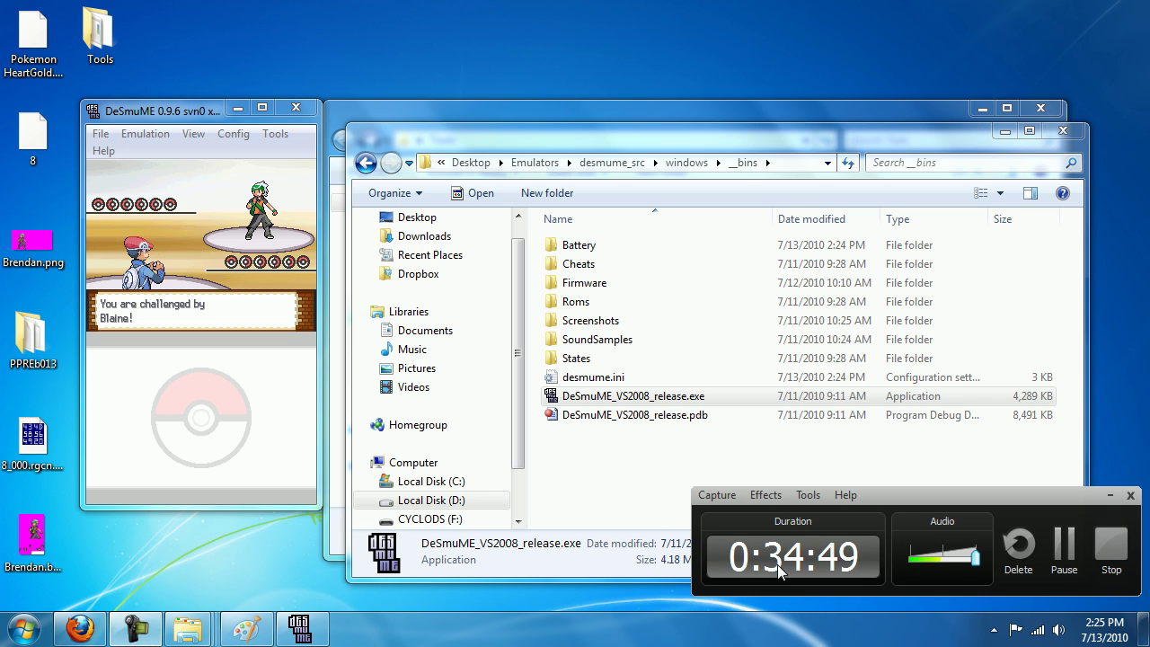
left_click_drag(887, 495, 826, 476)
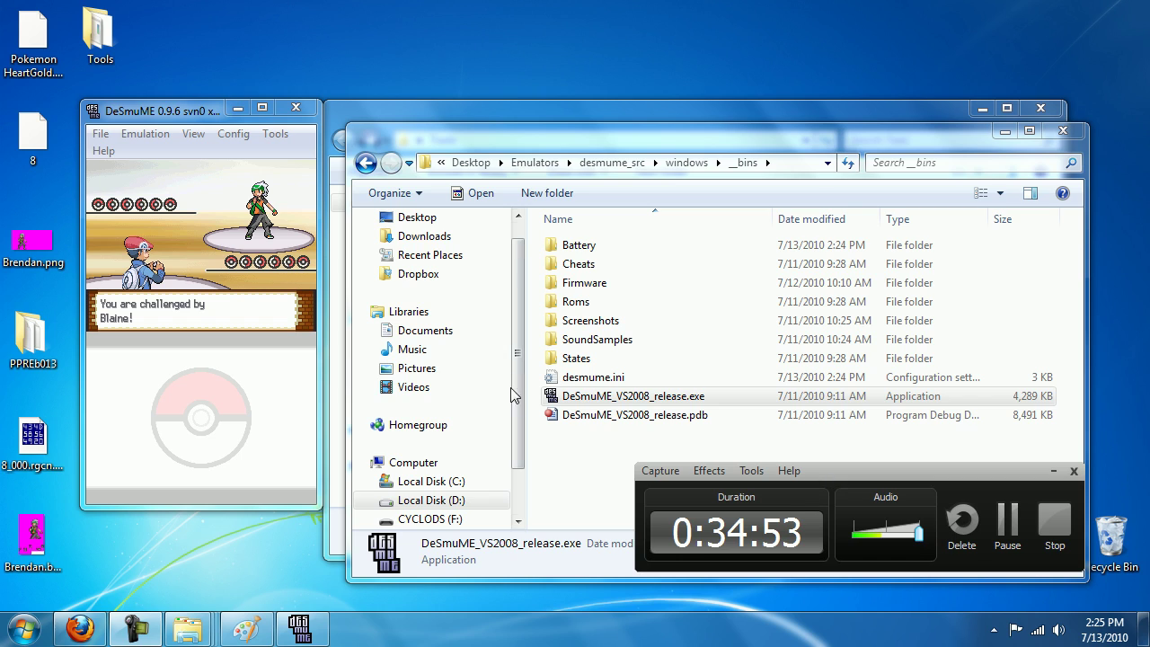